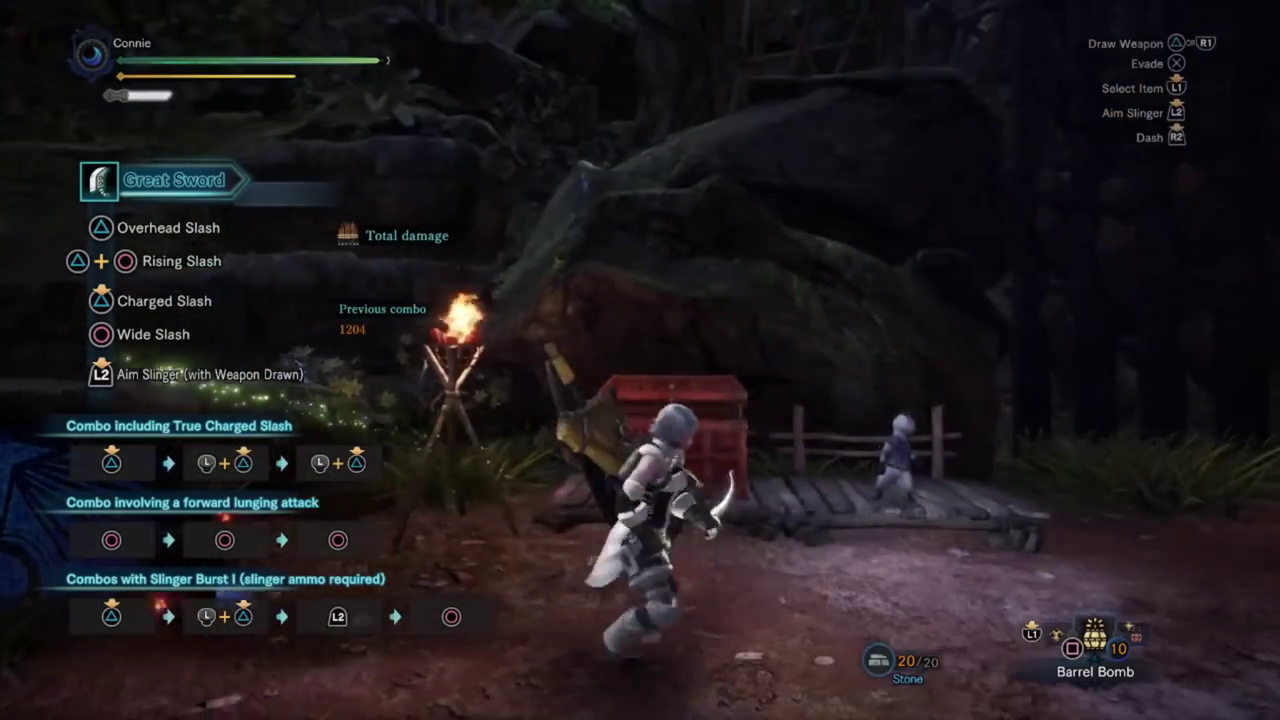
# Open Change Equipment from the item box and browse the pages of saved equipment loadouts
pyautogui.press('Return')
pyautogui.press('Down')
pyautogui.press('Down')
pyautogui.press('Down')
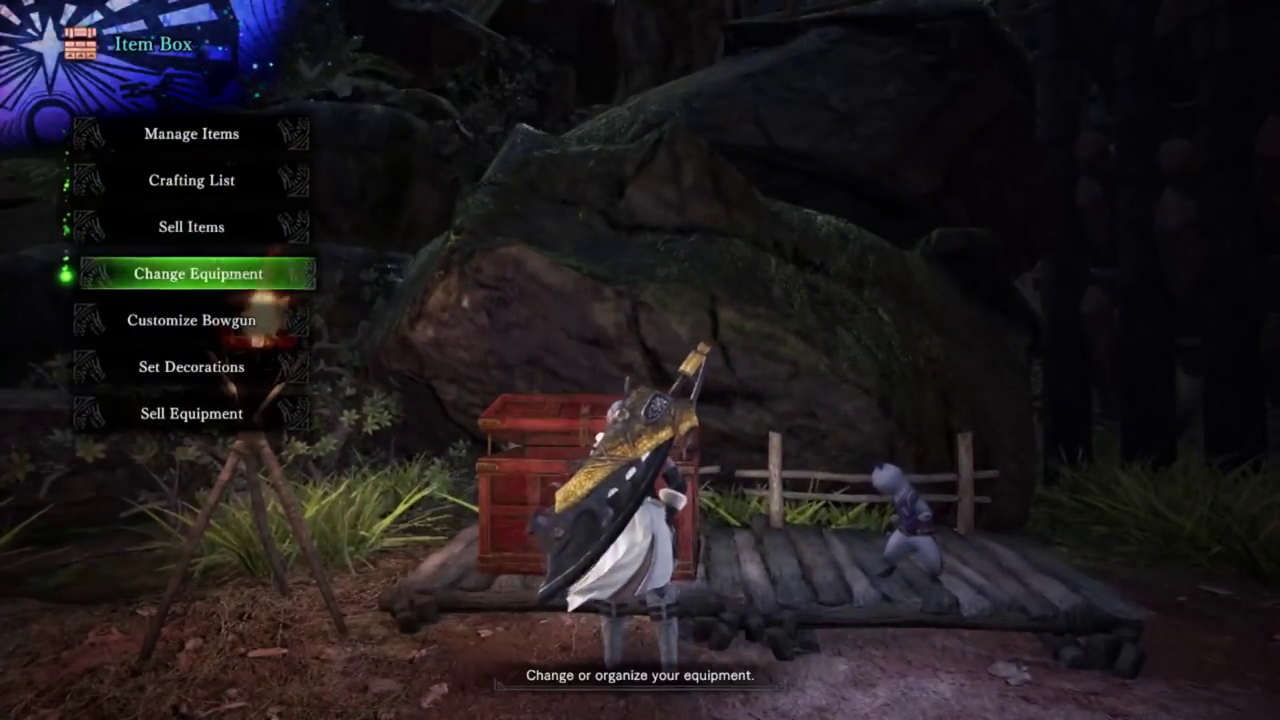
pyautogui.press('Return')
pyautogui.press('Tab')
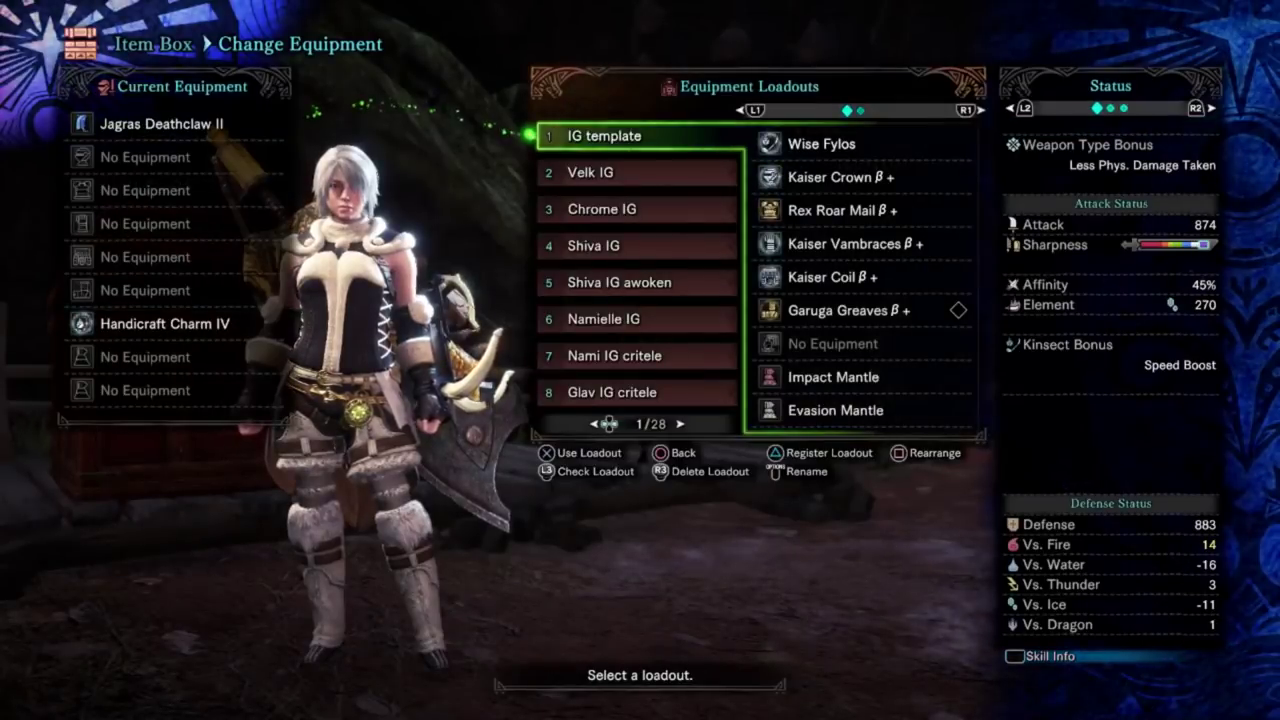
pyautogui.press('Right')
pyautogui.press('Left')
pyautogui.press('Left')
pyautogui.press('Left')
pyautogui.press('Left')
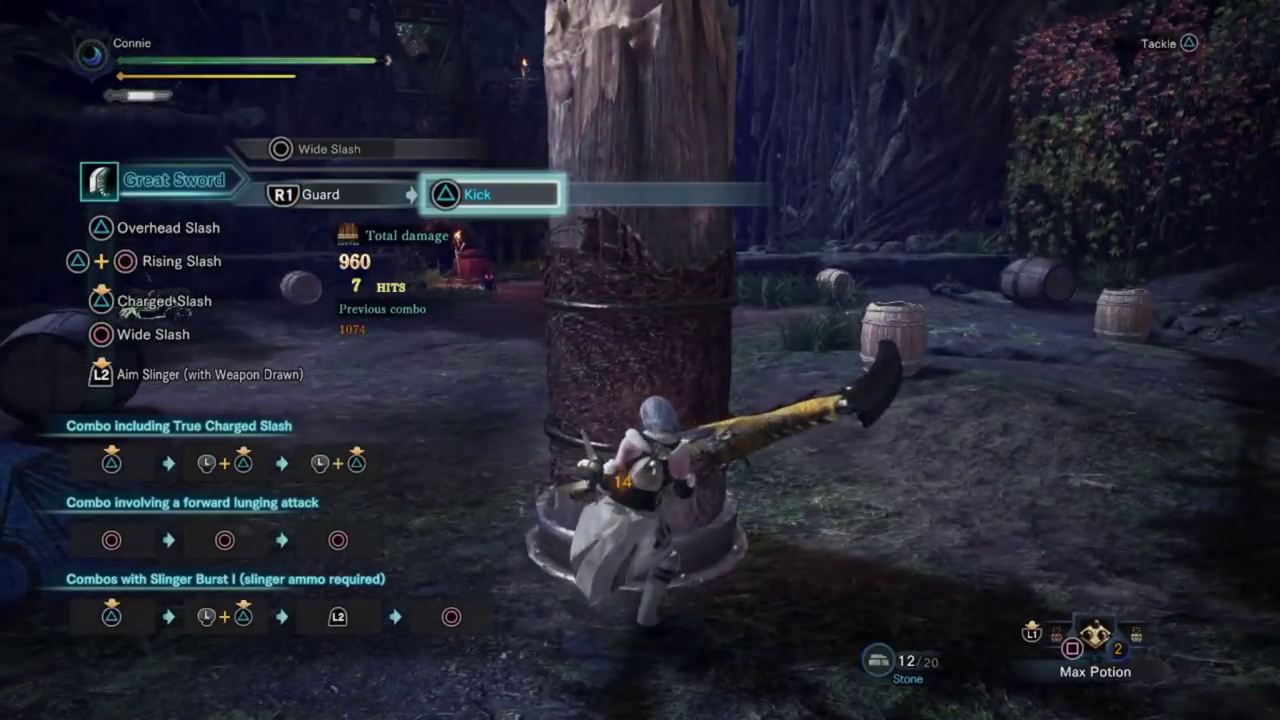
pyautogui.press('shift')
pyautogui.press('x')
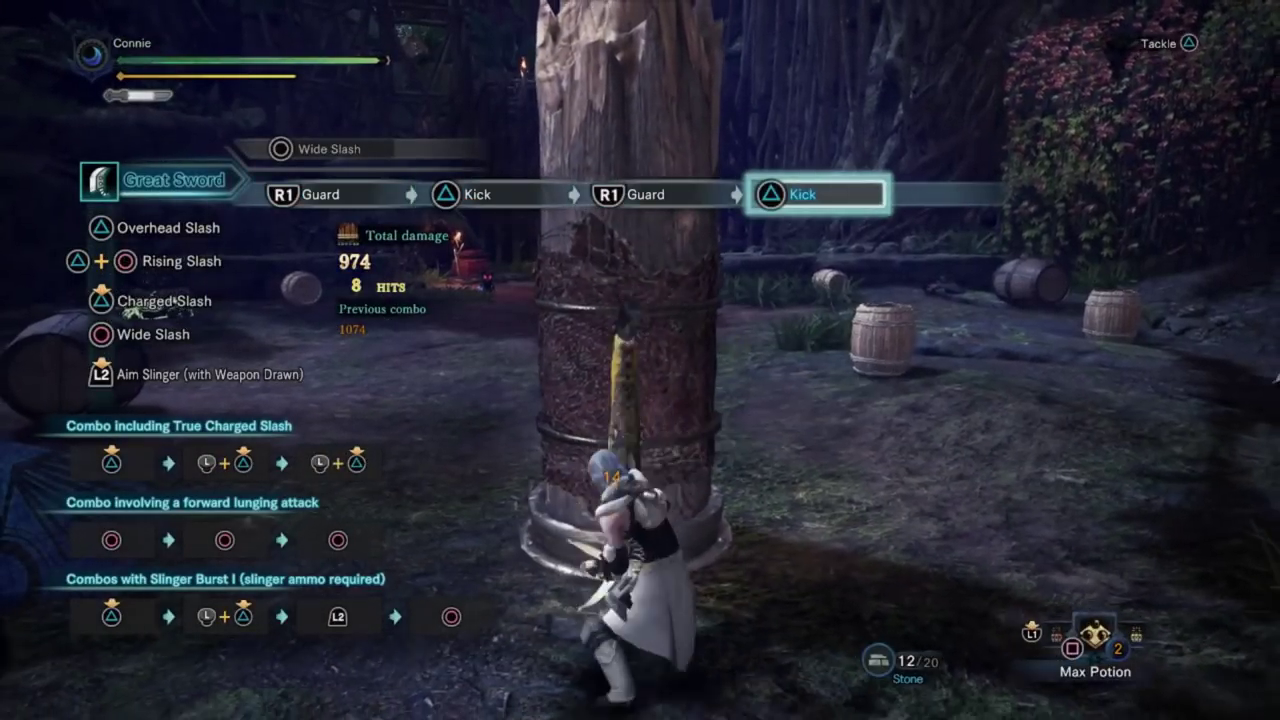
pyautogui.press('shift')
pyautogui.press('x')
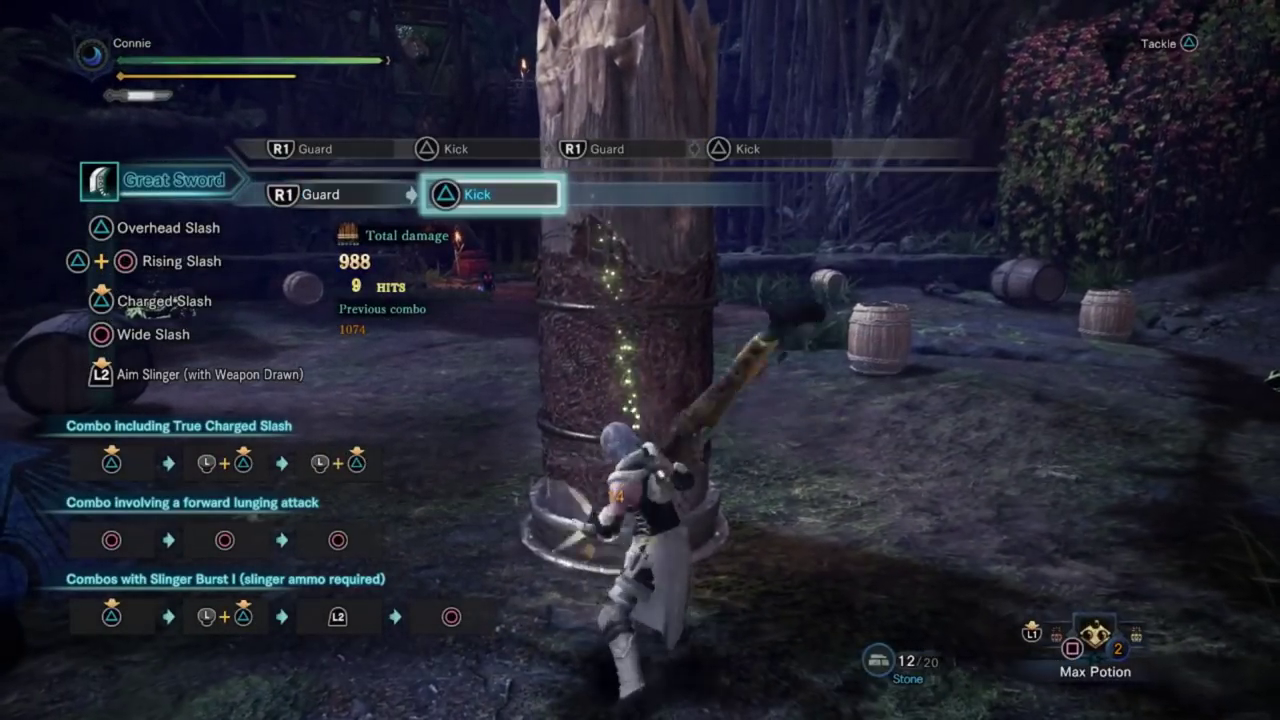
pyautogui.press('e')
pyautogui.press('w')
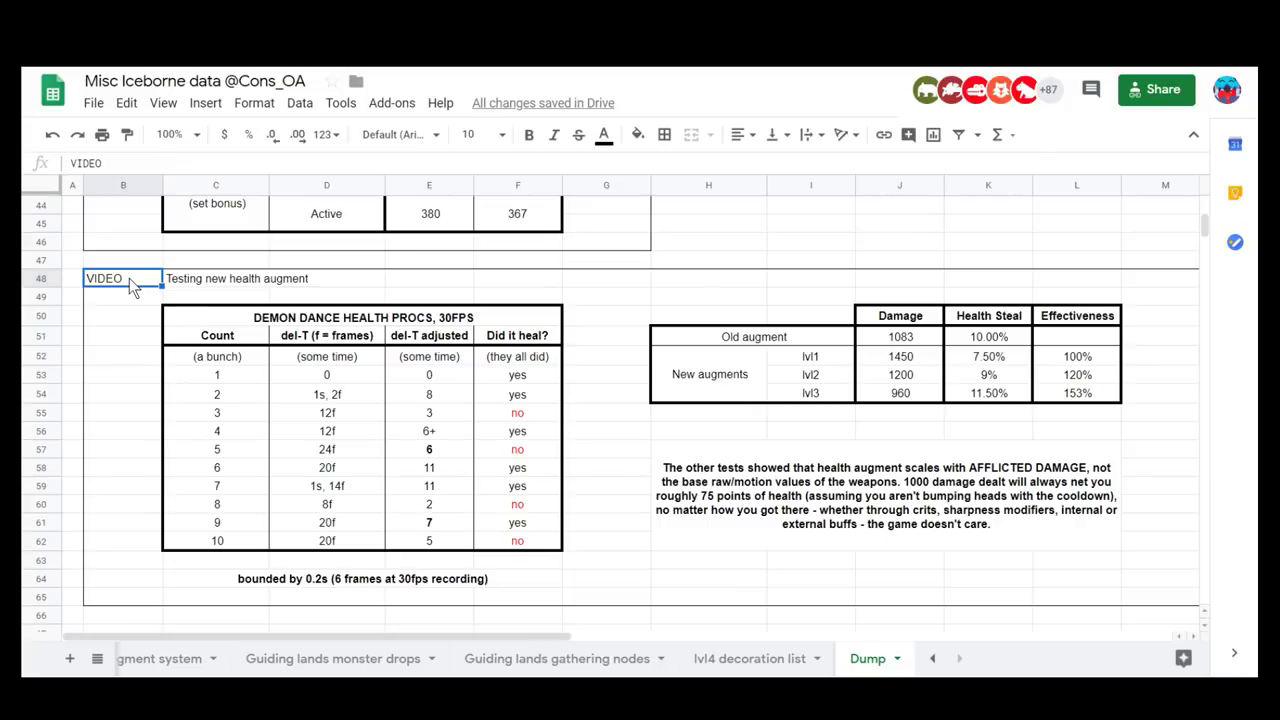
# Examine the Demon Dance health procs table and the damage and health steal table for old and new augments
pyautogui.moveTo(192, 316); pyautogui.dragTo(376, 543)
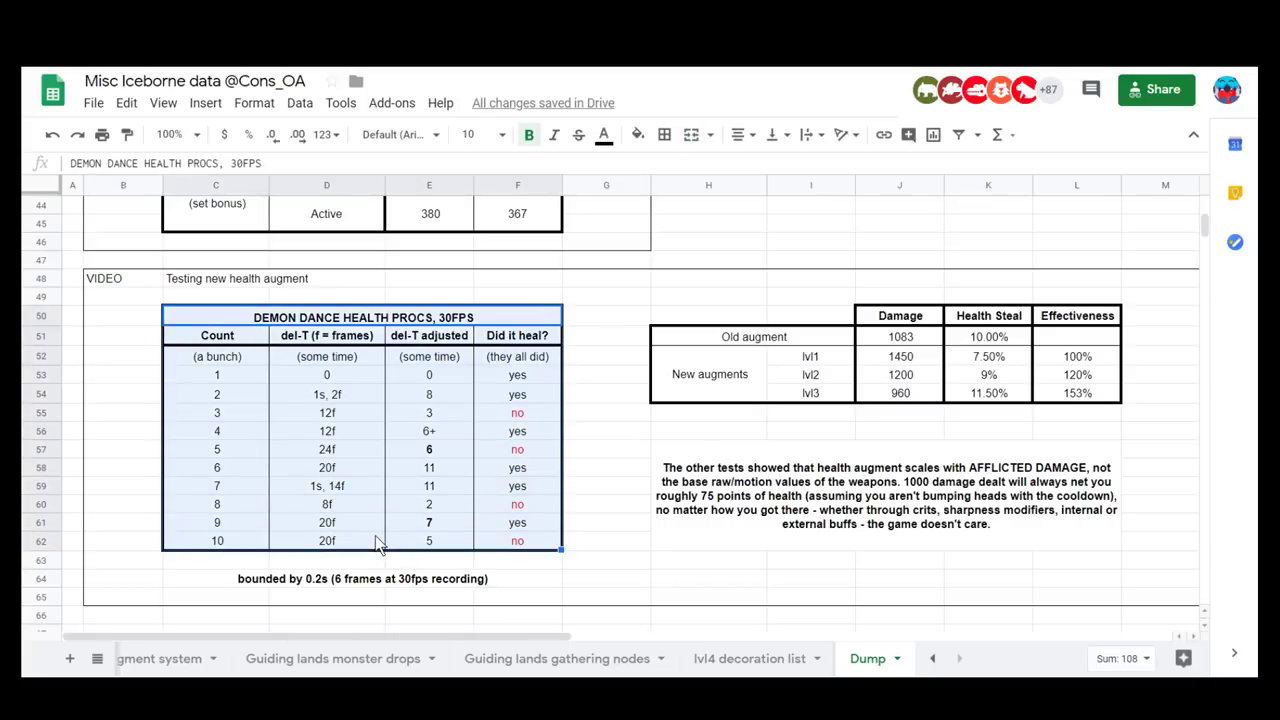
pyautogui.moveTo(733, 316); pyautogui.dragTo(1073, 395)
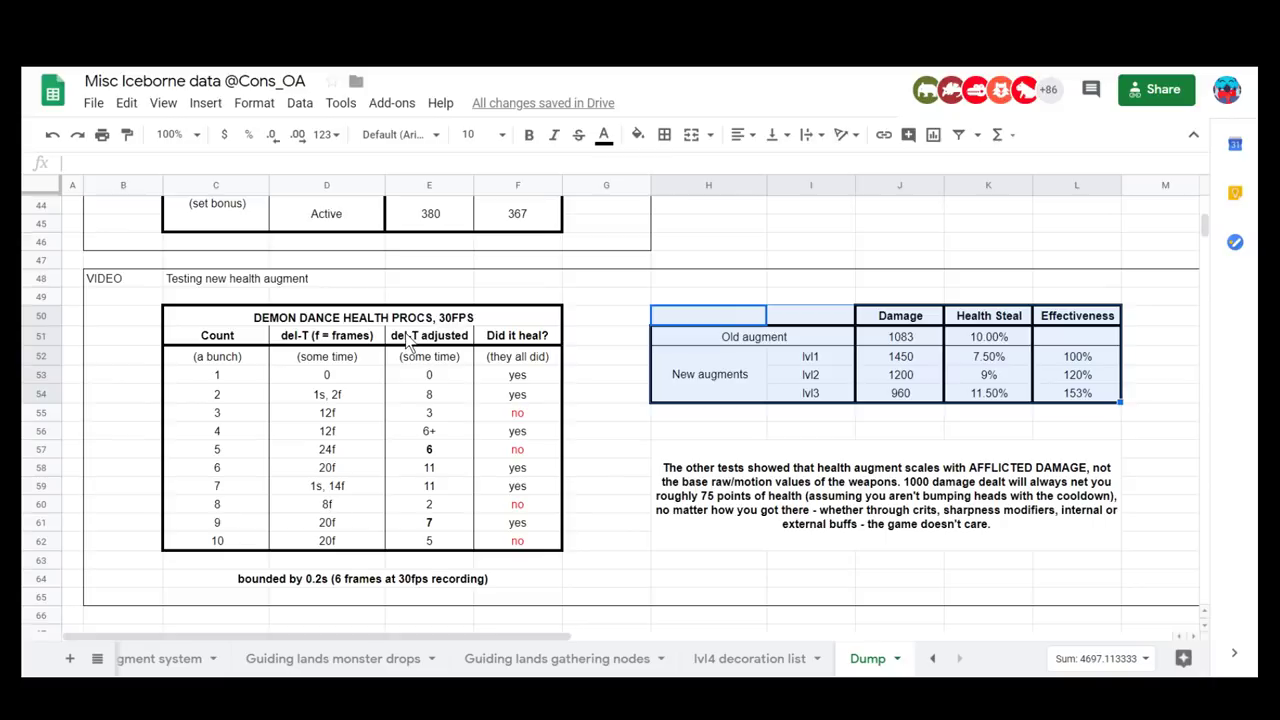
pyautogui.click(218, 320)
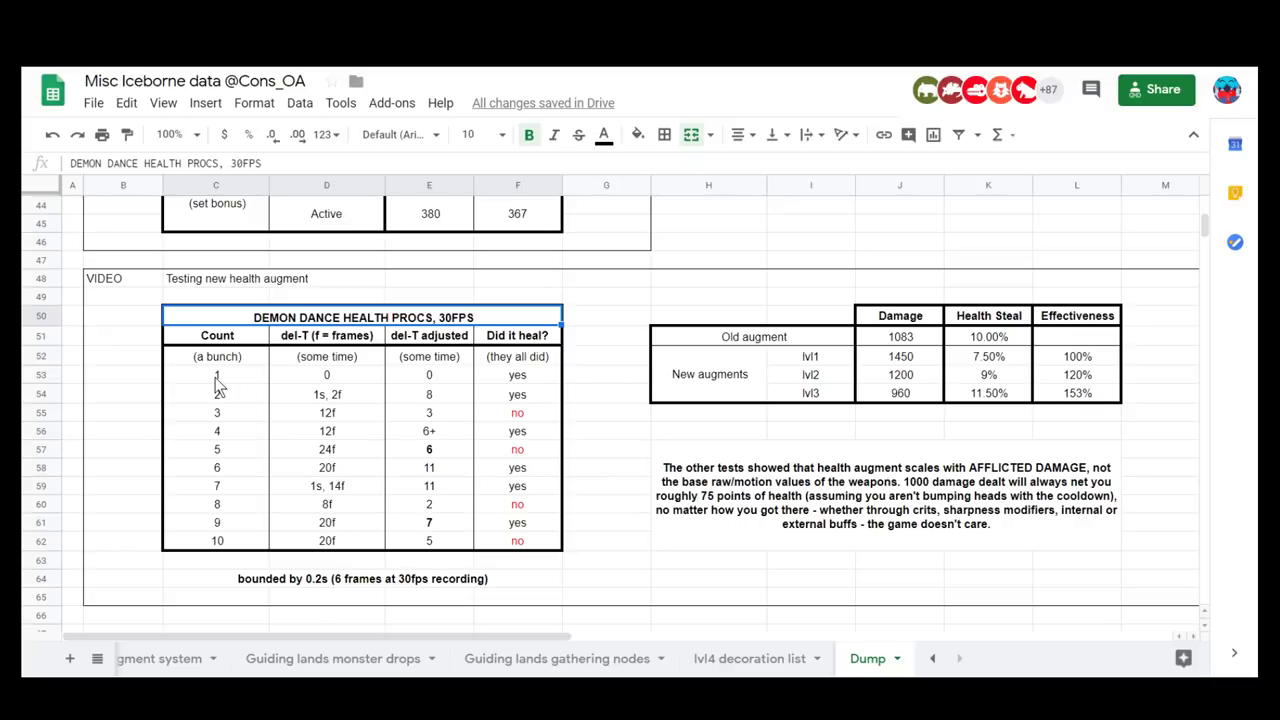
pyautogui.click(279, 380)
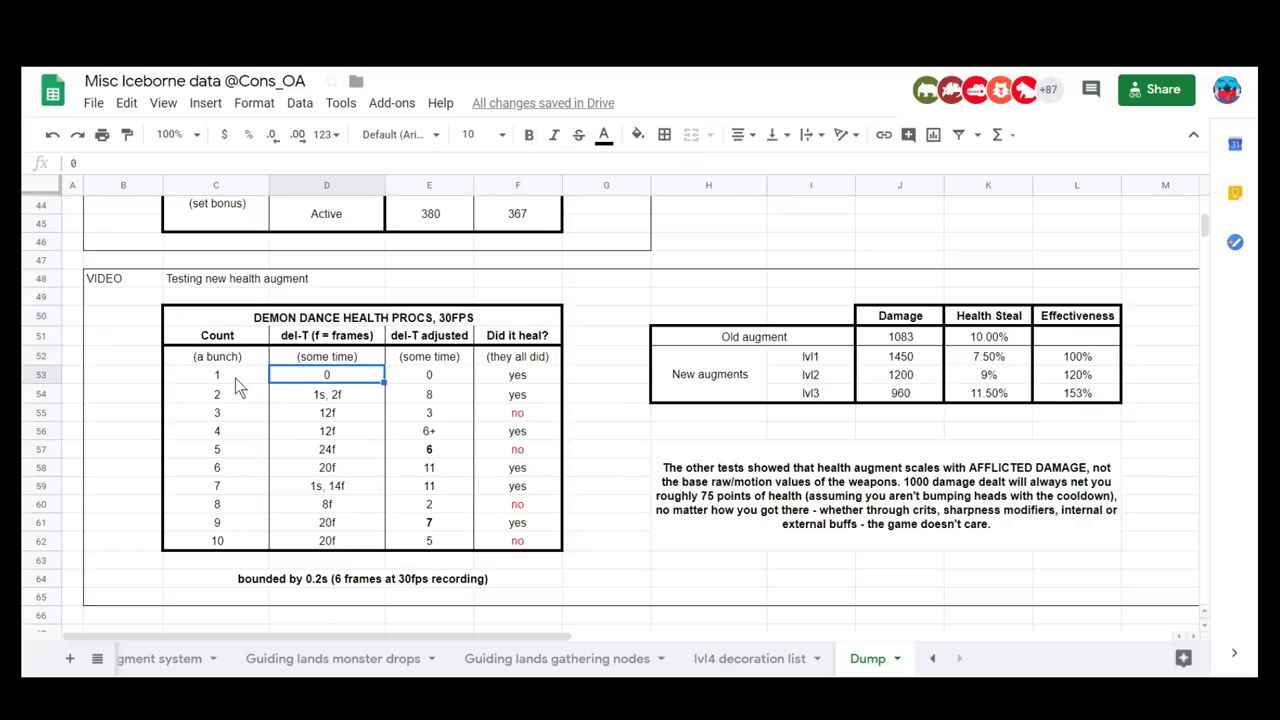
pyautogui.click(258, 382)
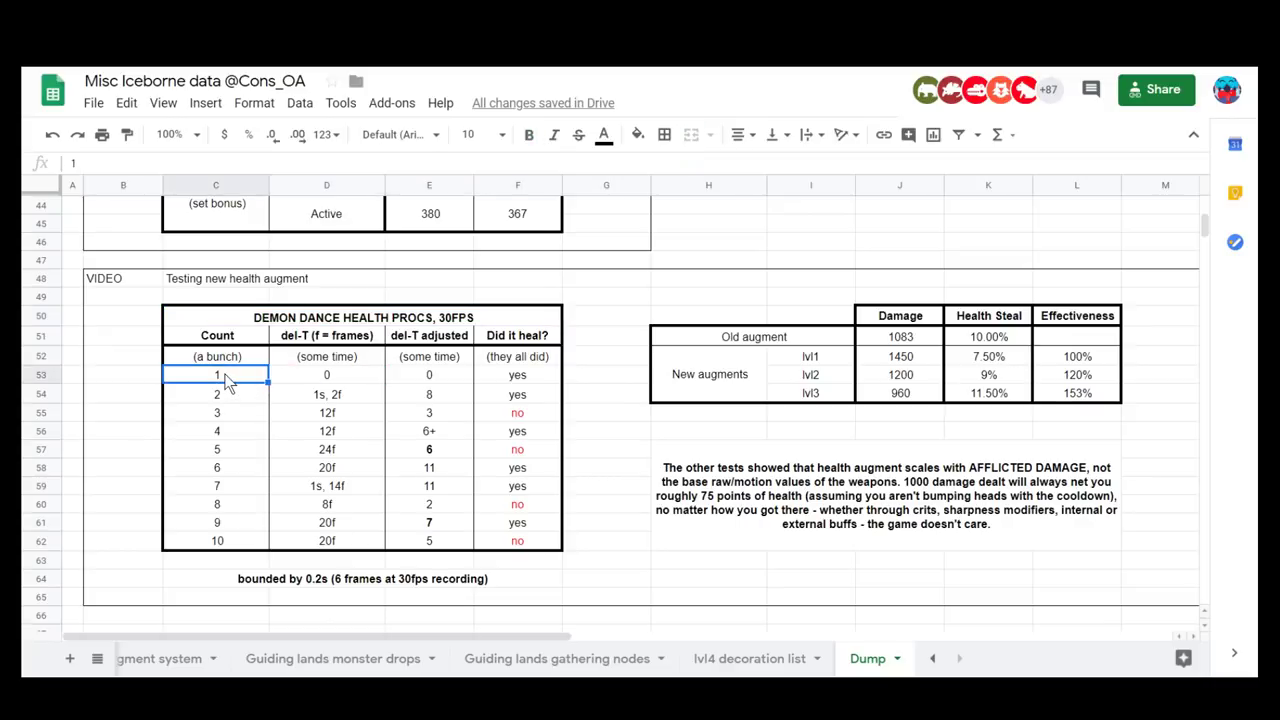
# Read through the del-T (f = frames) column of the Demon Dance table, then check the neighbouring adjusted column
pyautogui.press('Right')
pyautogui.press('Down')
pyautogui.press('Down')
pyautogui.press('Down')
pyautogui.press('Down')
pyautogui.press('Down')
pyautogui.press('Down')
pyautogui.press('Down')
pyautogui.press('Down')
pyautogui.press('Down')
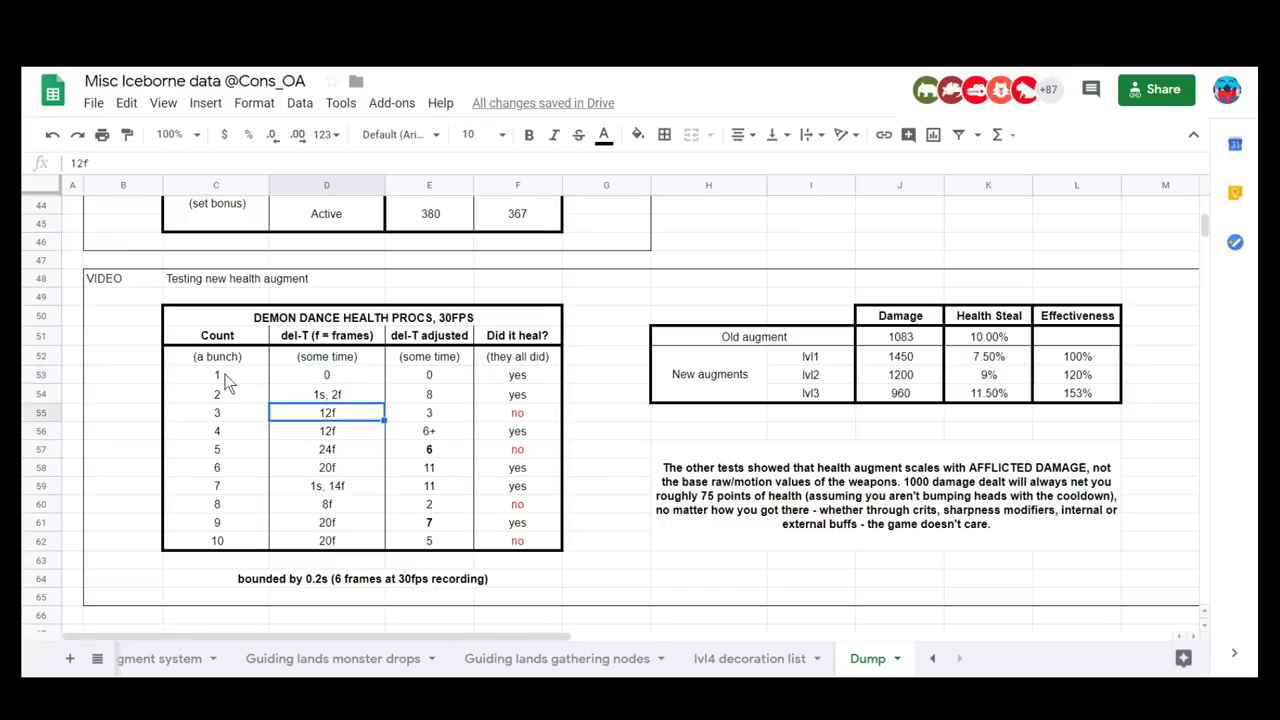
pyautogui.press('Up')
pyautogui.press('Up')
pyautogui.press('Up')
pyautogui.press('Up')
pyautogui.press('Up')
pyautogui.press('Up')
pyautogui.press('Up')
pyautogui.press('Up')
pyautogui.press('Up')
pyautogui.press('Up')
pyautogui.press('Up')
pyautogui.press('Up')
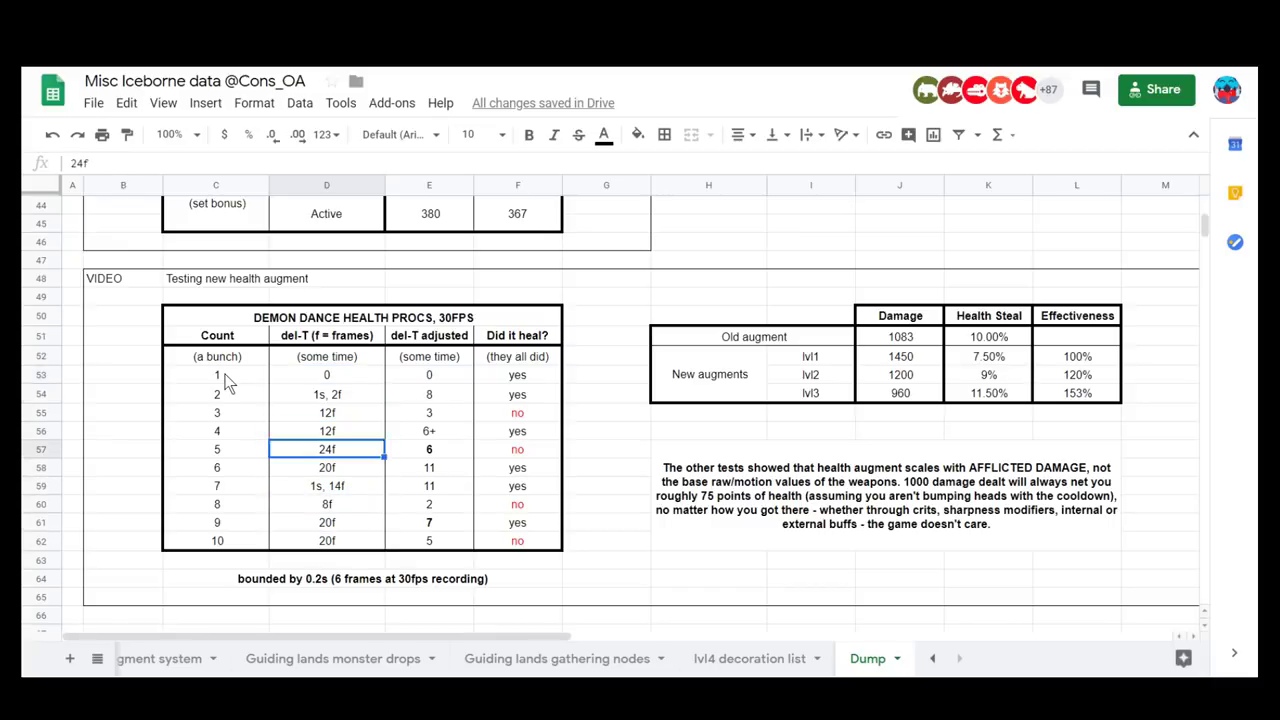
pyautogui.press('Down')
pyautogui.press('Down')
pyautogui.press('Down')
pyautogui.press('Down')
pyautogui.press('Down')
pyautogui.press('Down')
pyautogui.press('Down')
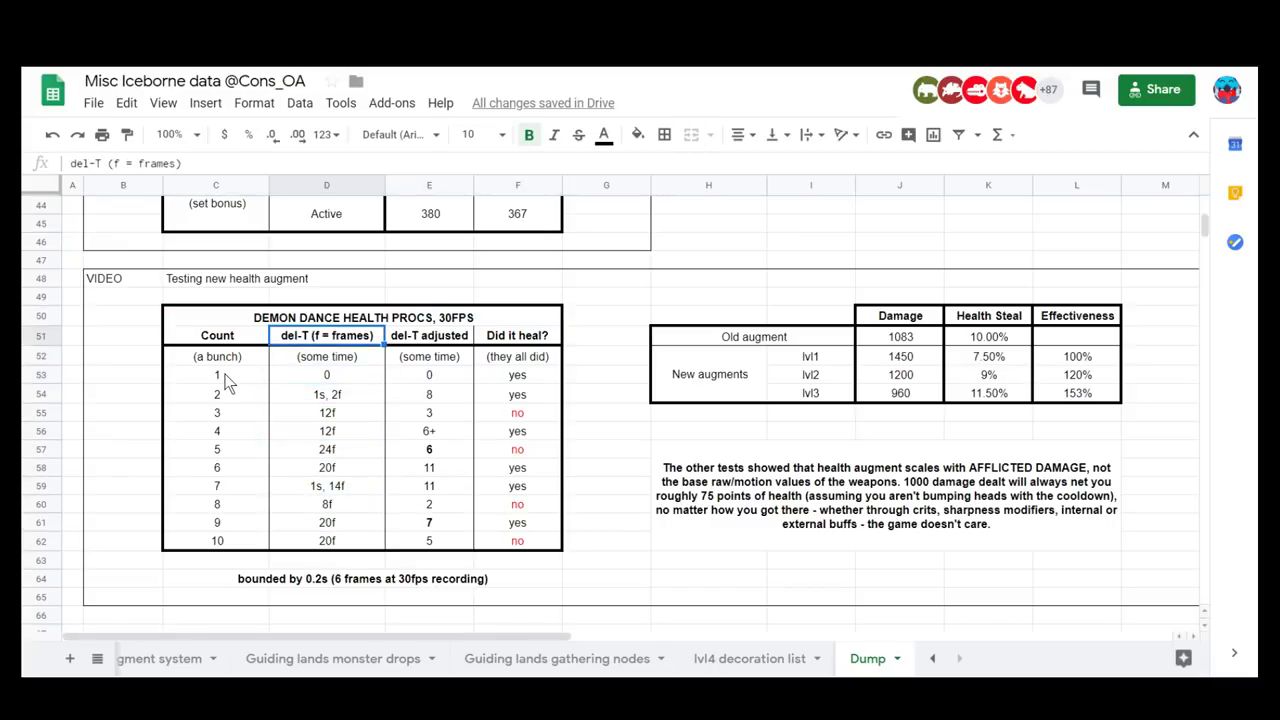
pyautogui.press('Right')
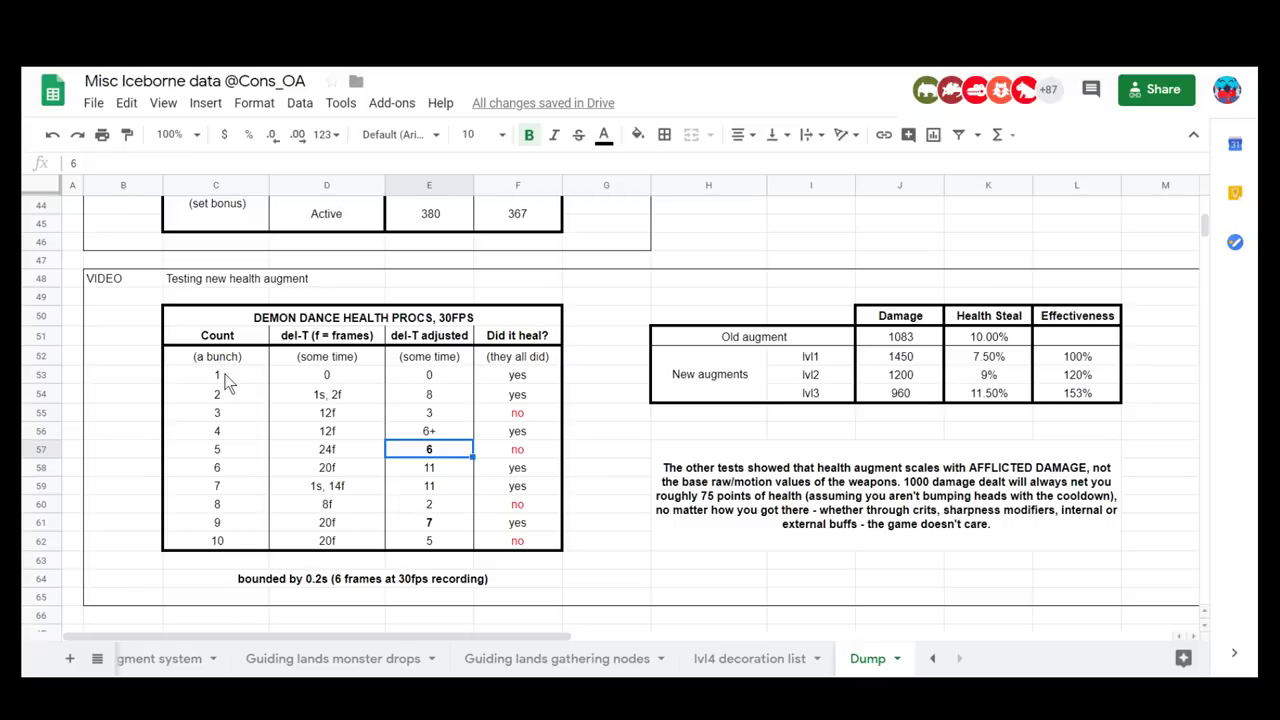
# Compare the raw and adjusted del-T values for counts 1 to 4 in the Demon Dance table
pyautogui.click(341, 372)
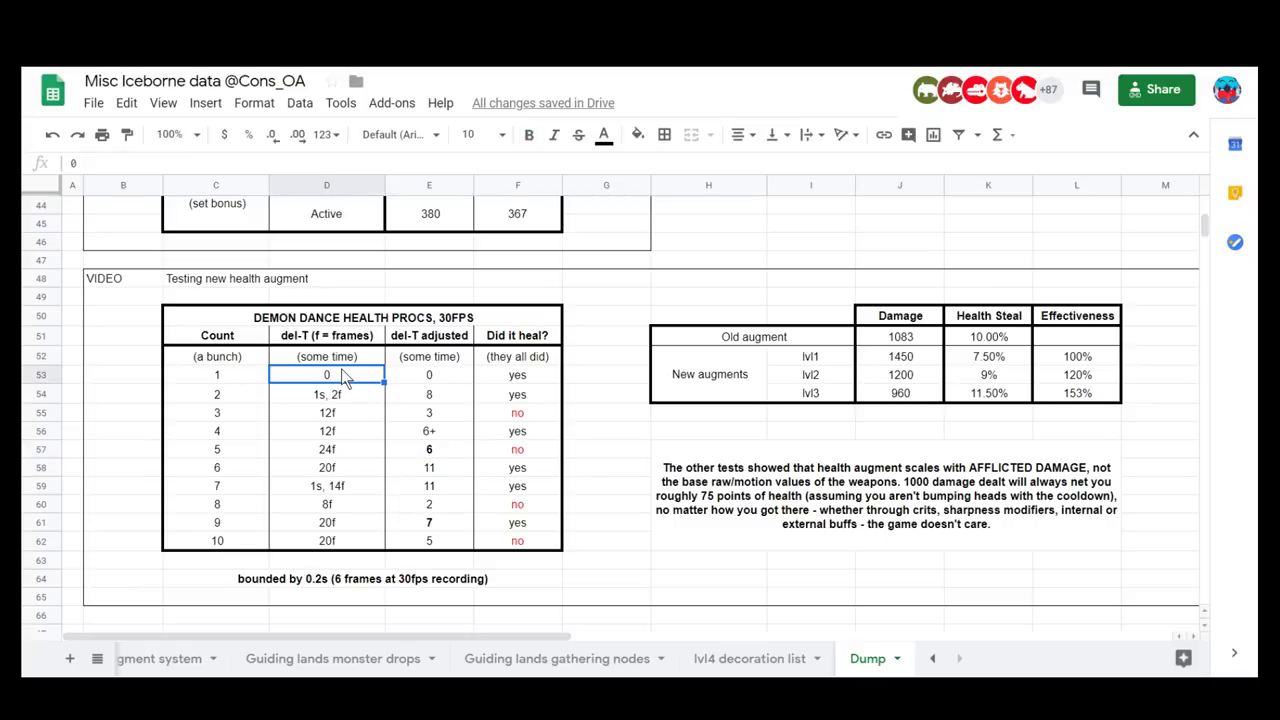
pyautogui.press('Down')
pyautogui.press('Right')
pyautogui.press('Up')
pyautogui.press('Down')
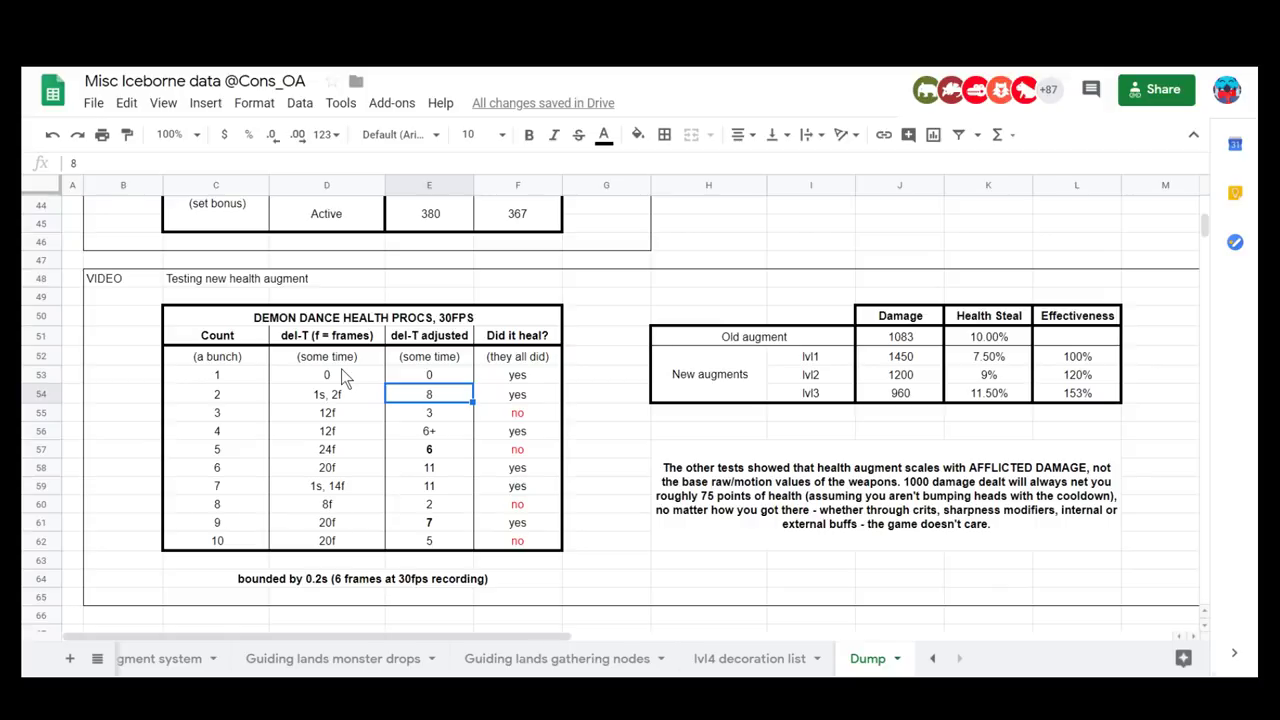
pyautogui.press('Up')
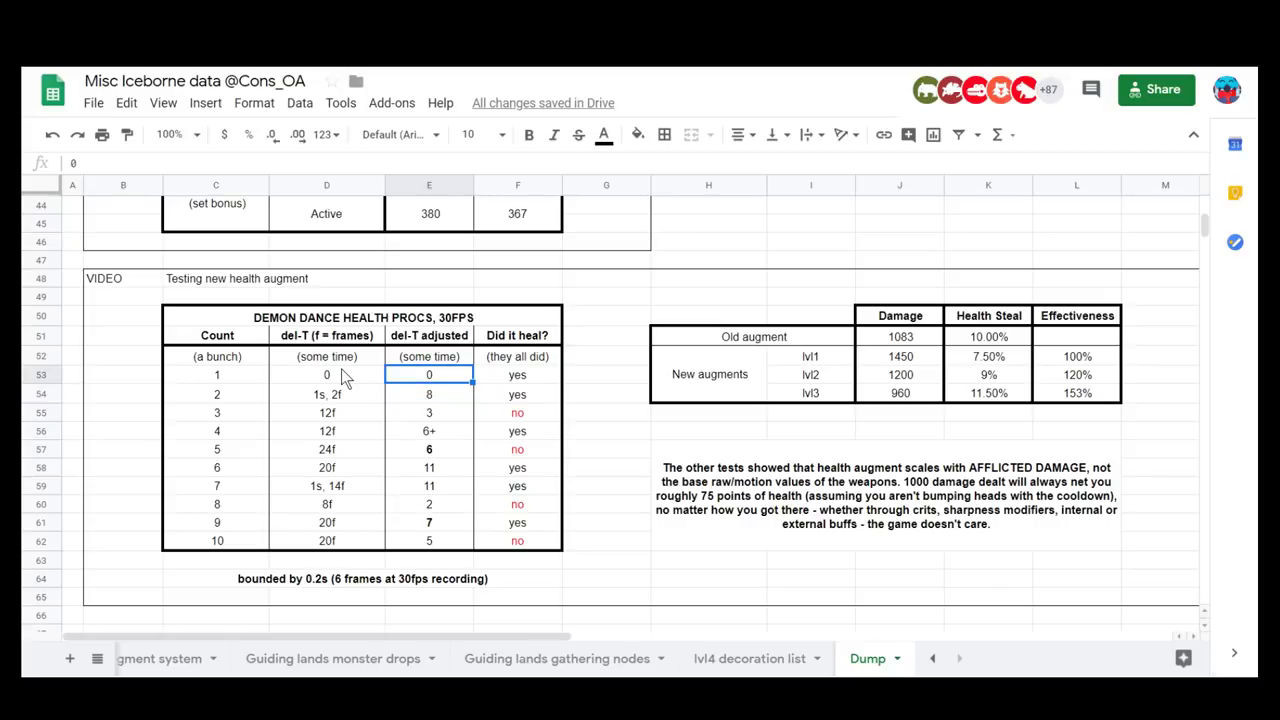
pyautogui.press('Down')
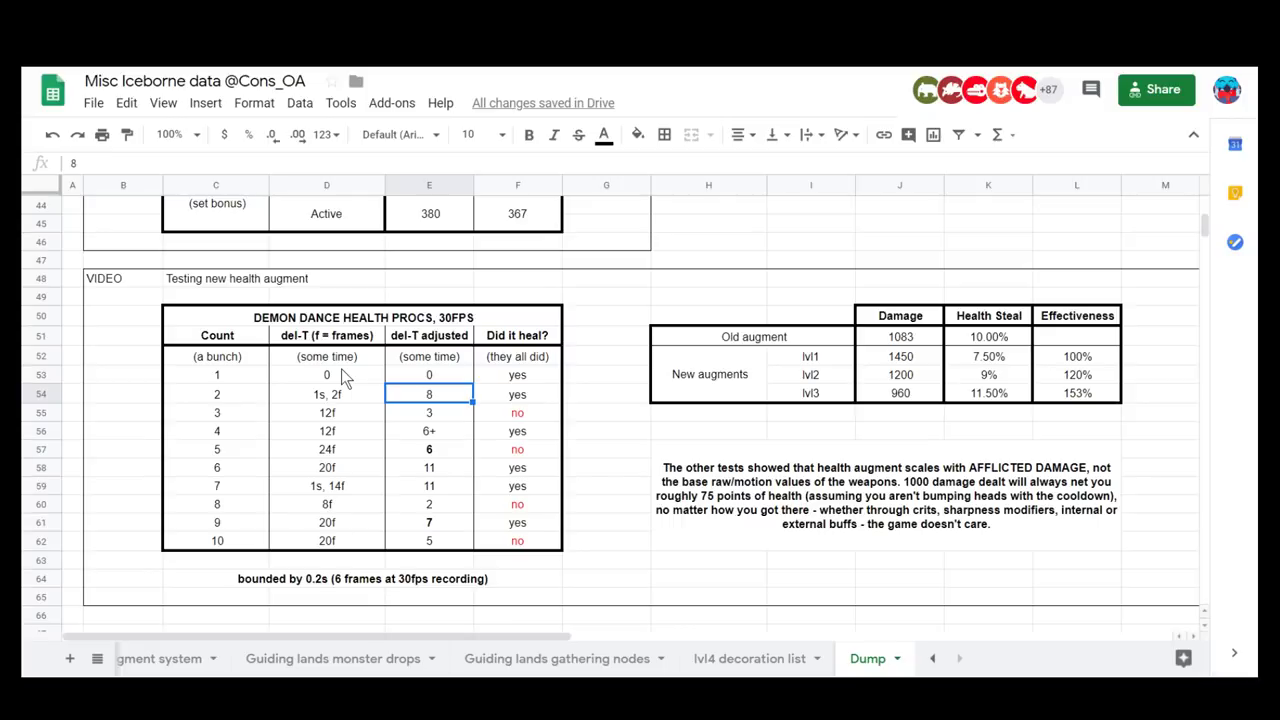
pyautogui.press('Down')
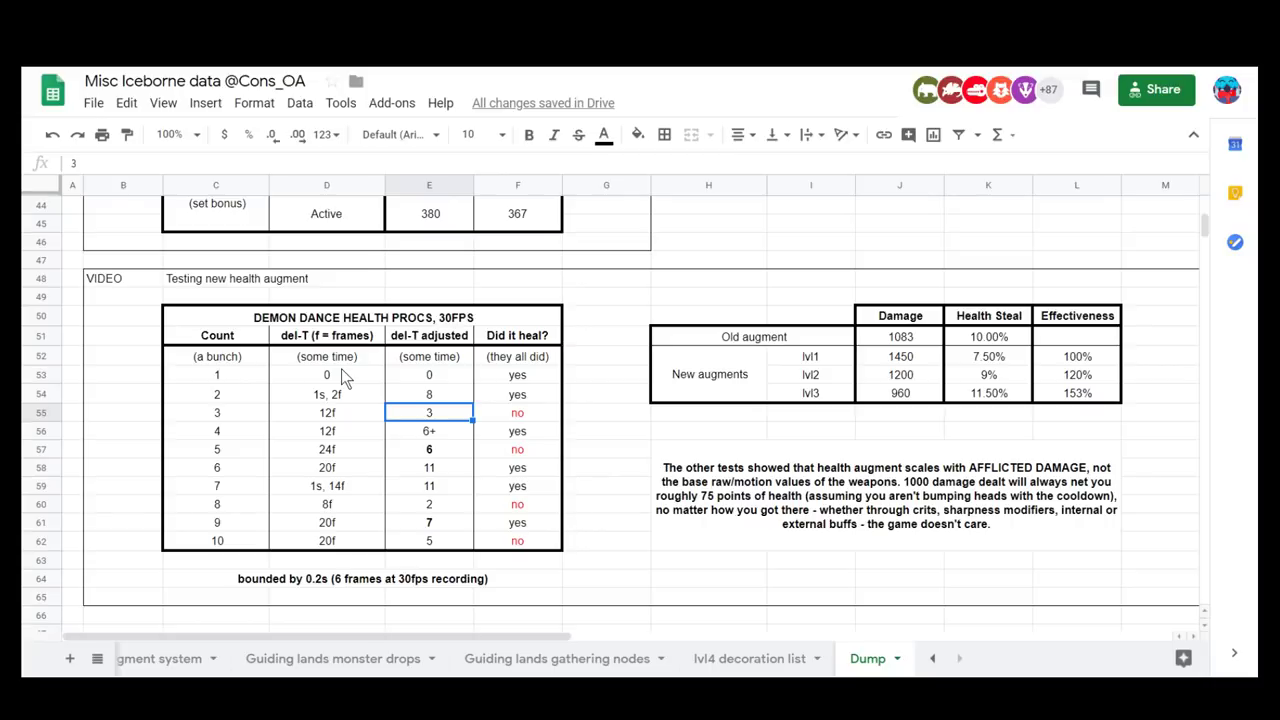
pyautogui.press('Left')
pyautogui.press('Down')
pyautogui.press('Up')
pyautogui.press('Right')
pyautogui.press('Down')
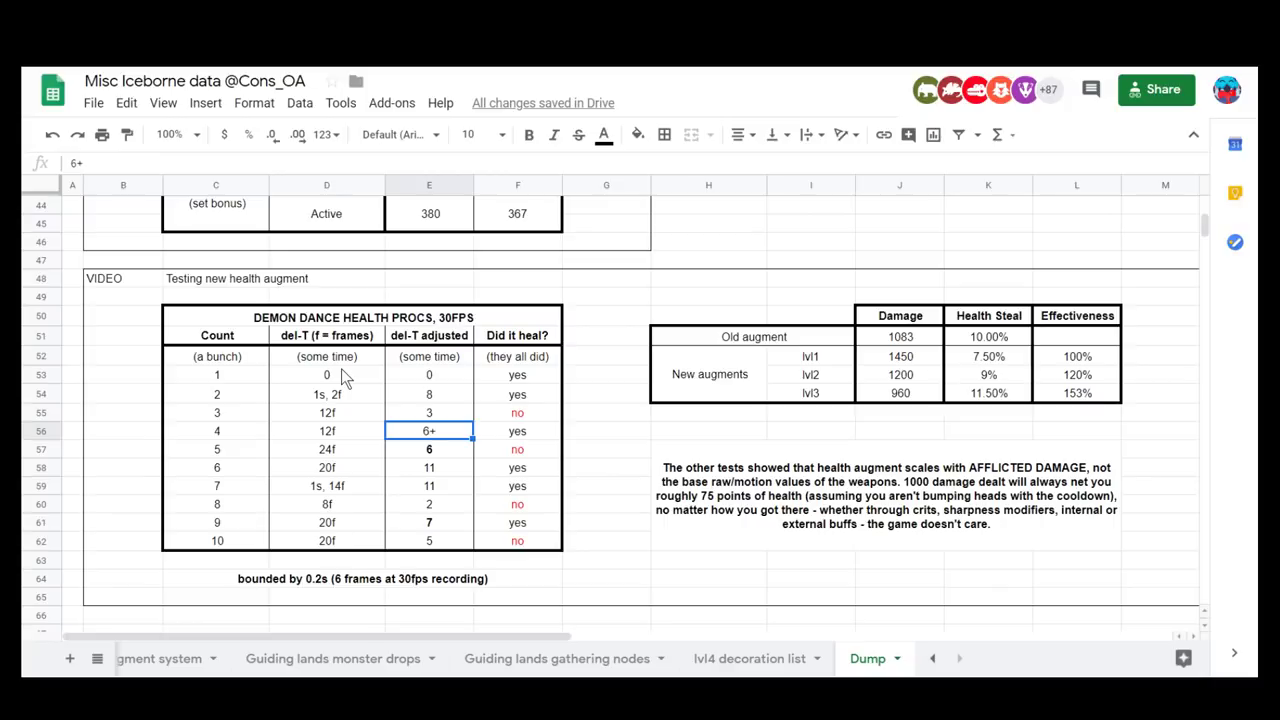
# Examine the adjusted del-T values from count 3 down through the lower rows of the Demon Dance table
pyautogui.press('Up')
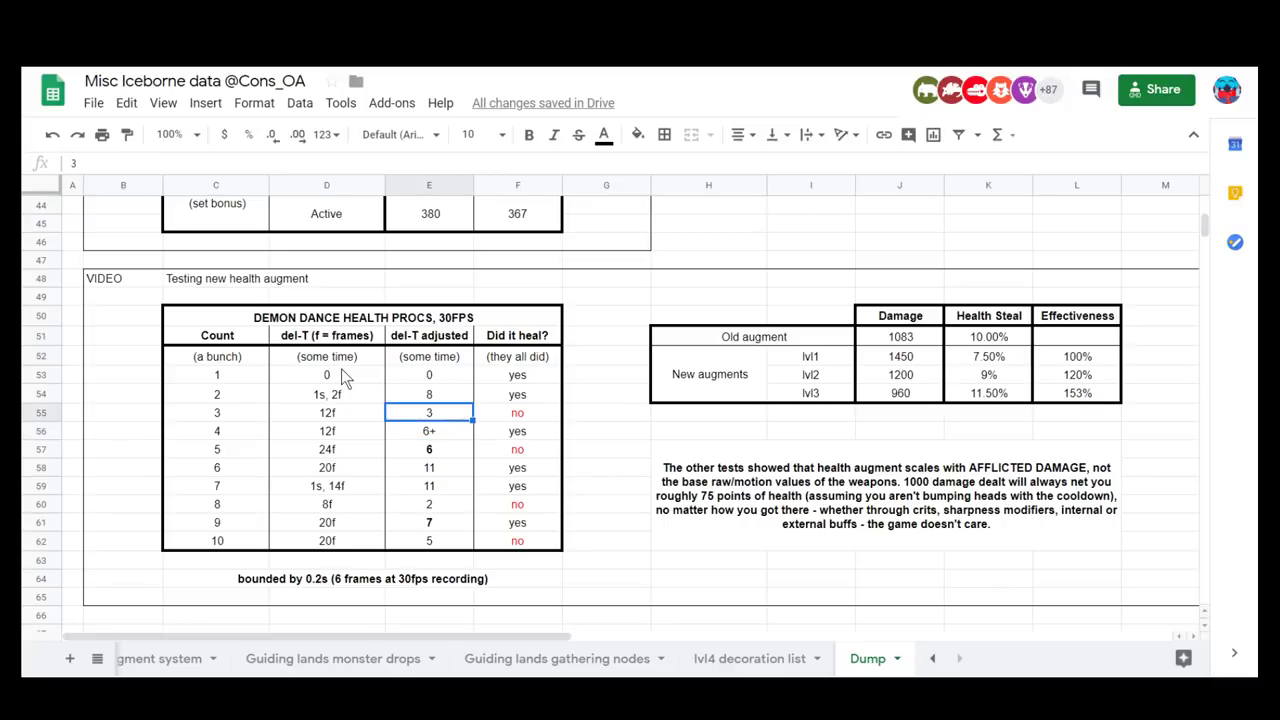
pyautogui.press('Down')
pyautogui.press('Up')
pyautogui.press('Down')
pyautogui.press('Down')
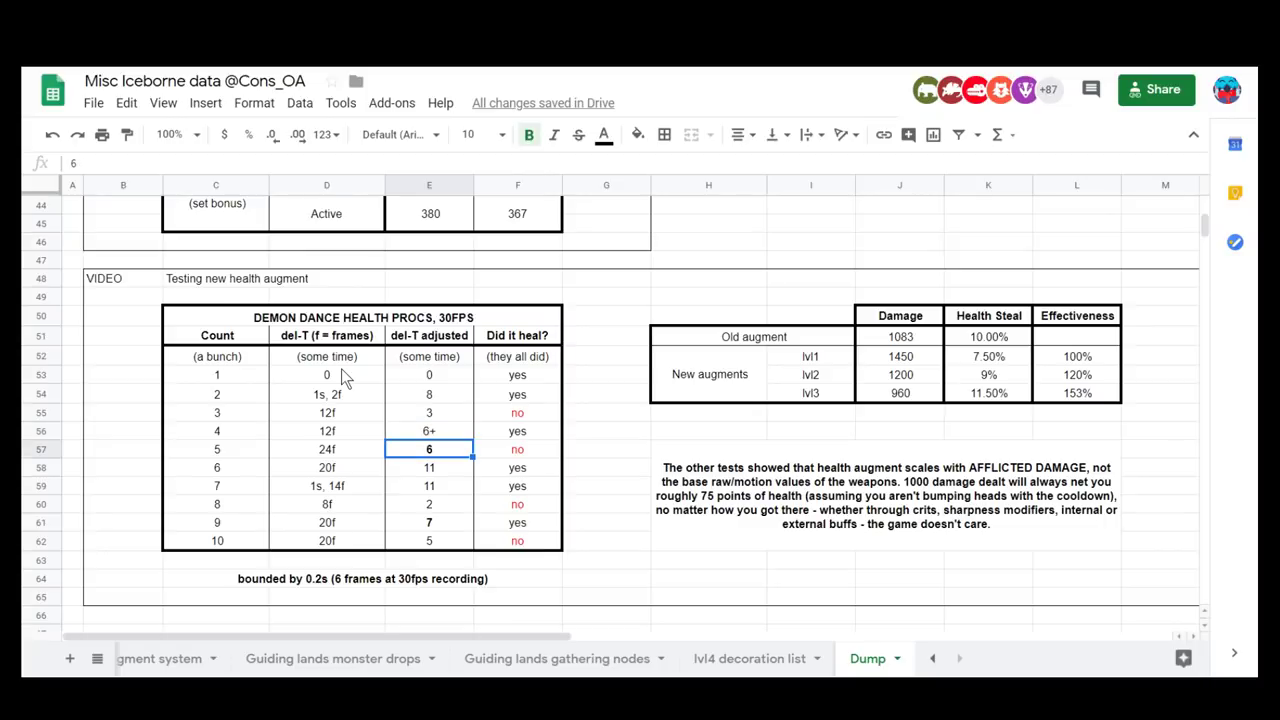
pyautogui.press('Down')
pyautogui.press('Down')
pyautogui.press('Down')
pyautogui.press('Down')
pyautogui.press('Down')
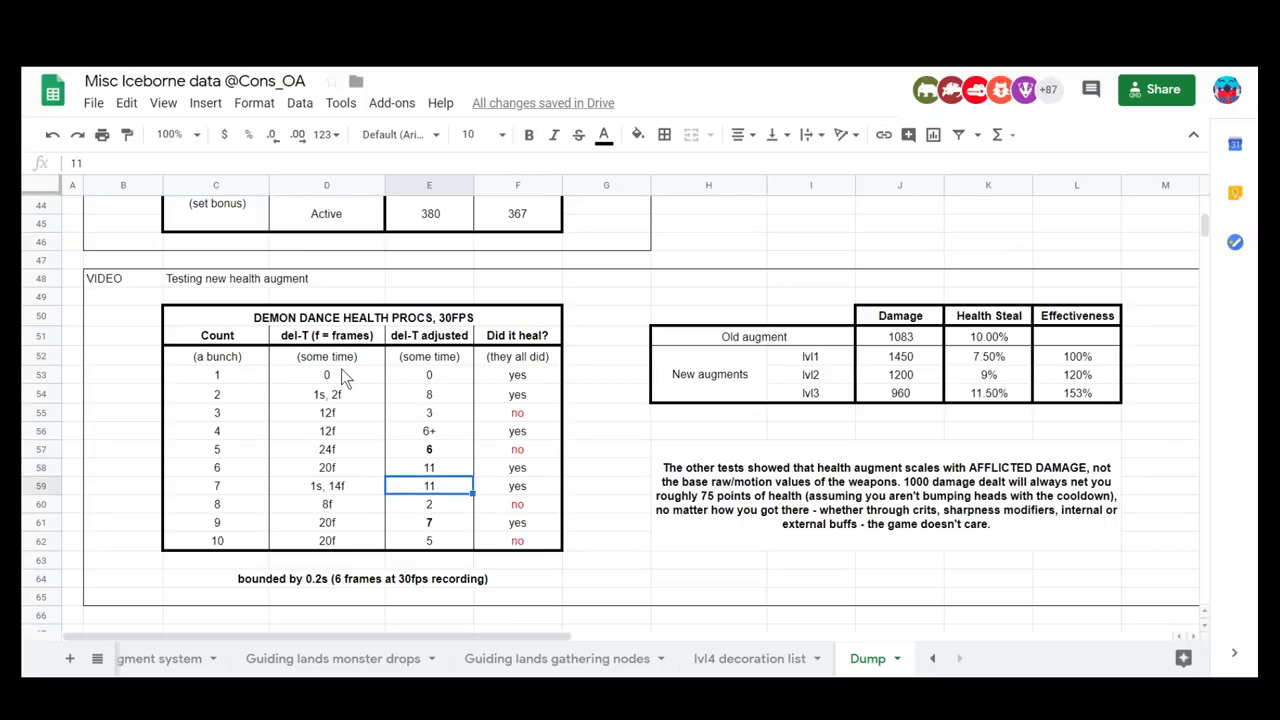
# Check the Did it heal? column against the adjusted del-T values for counts 4 and 5
pyautogui.press('Right')
pyautogui.press('Up')
pyautogui.press('Up')
pyautogui.press('Up')
pyautogui.press('Up')
pyautogui.press('Up')
pyautogui.press('Up')
pyautogui.press('Up')
pyautogui.press('Up')
pyautogui.press('Up')
pyautogui.press('Down')
pyautogui.press('Down')
pyautogui.press('Down')
pyautogui.press('Left')
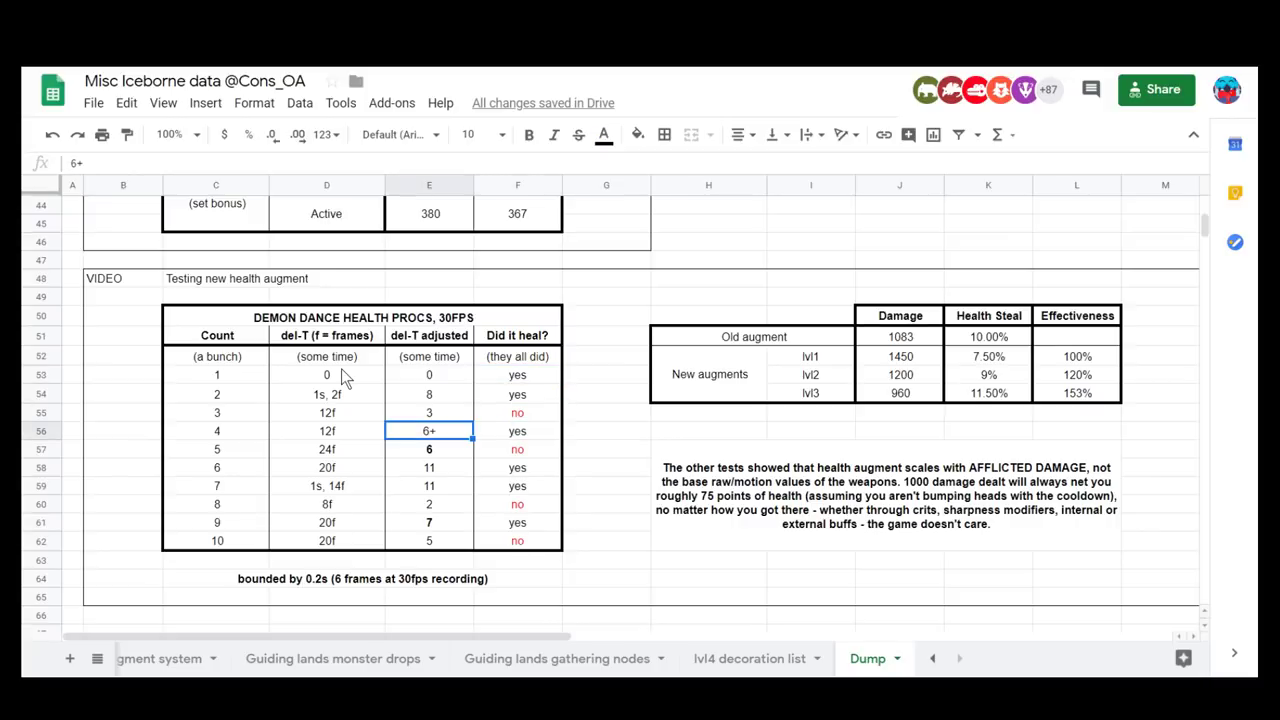
pyautogui.press('Down')
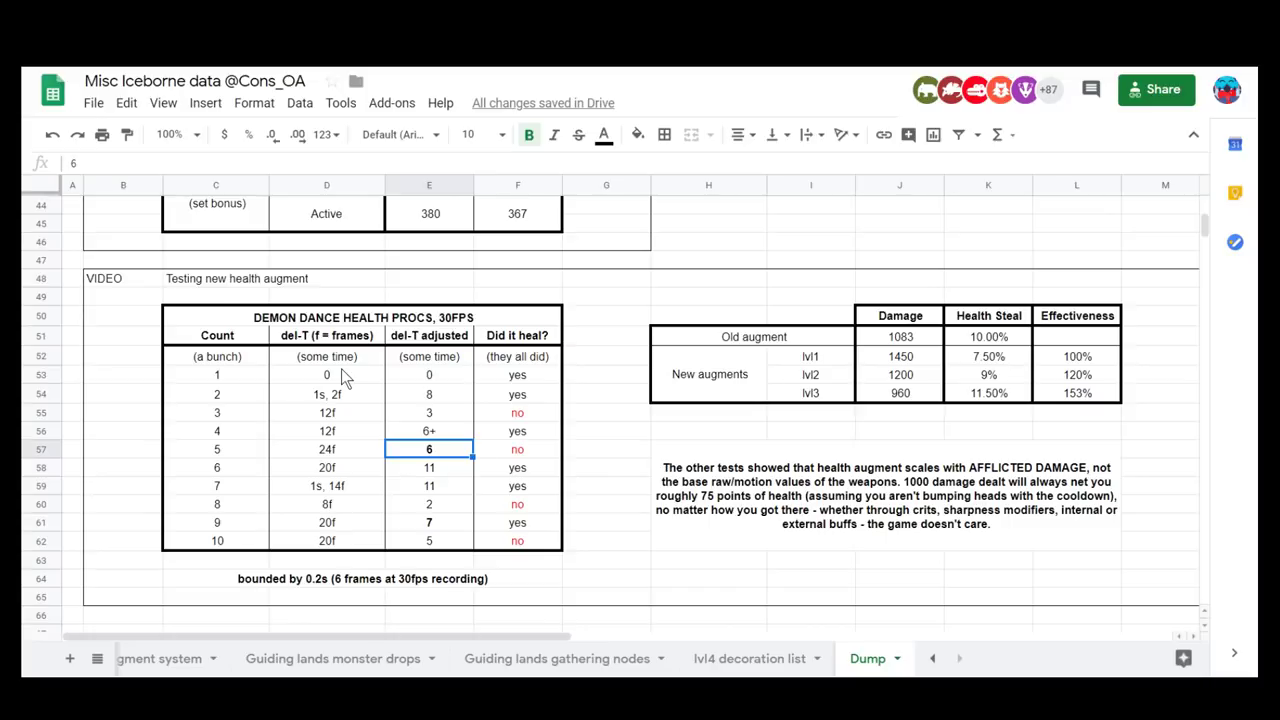
pyautogui.press('Up')
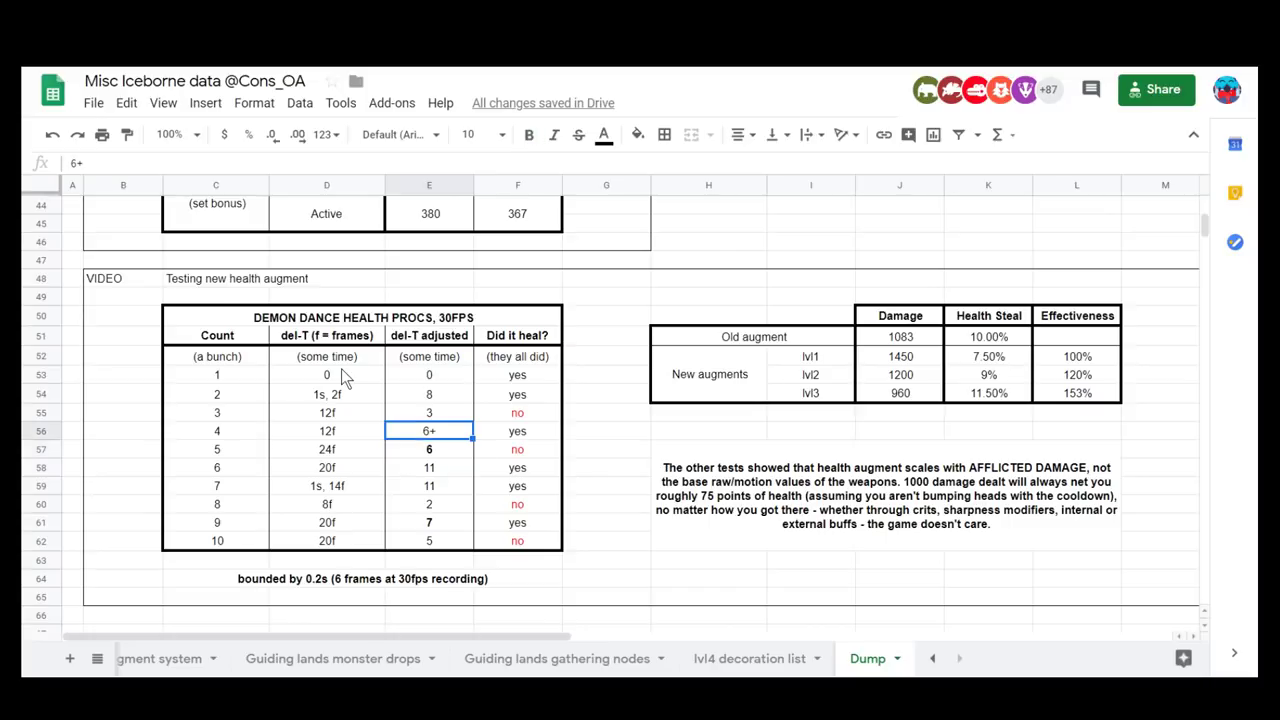
# Compare the two bold adjusted del-T values at counts 5 and 9 with the rows around them
pyautogui.press('Down')
pyautogui.press('Down')
pyautogui.press('Down')
pyautogui.press('Down')
pyautogui.press('Down')
pyautogui.press('Down')
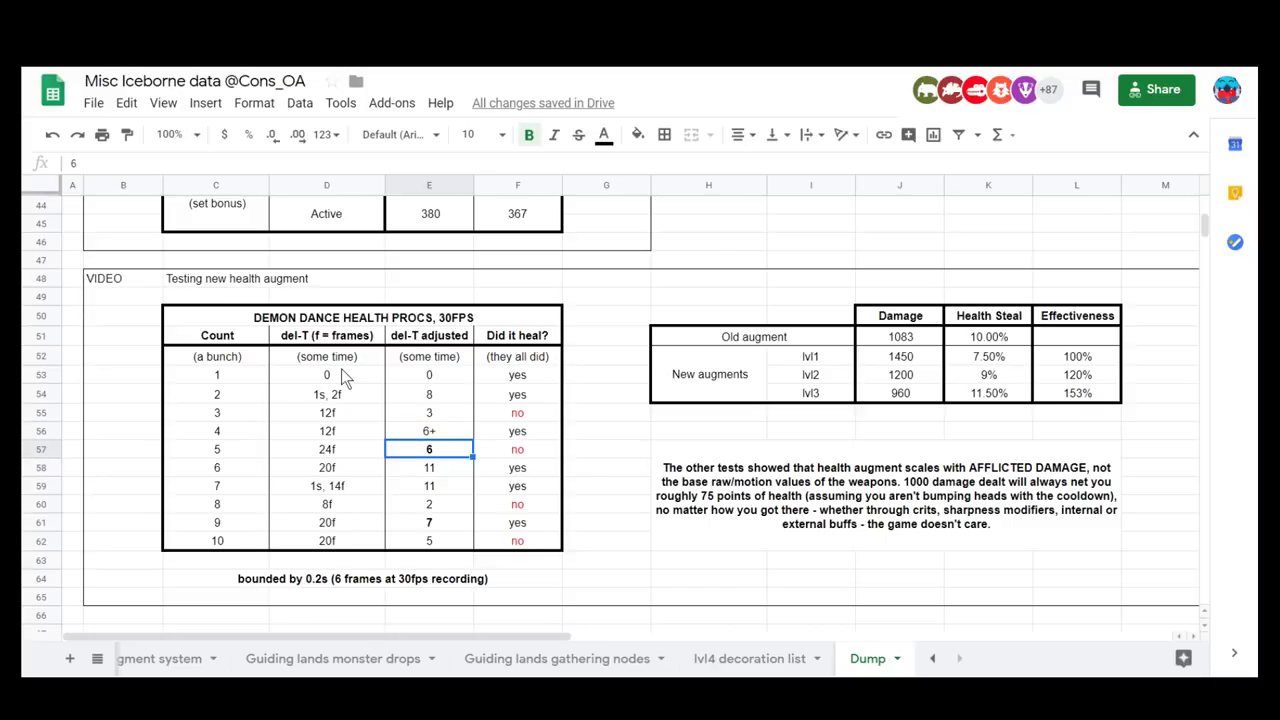
pyautogui.press('Up')
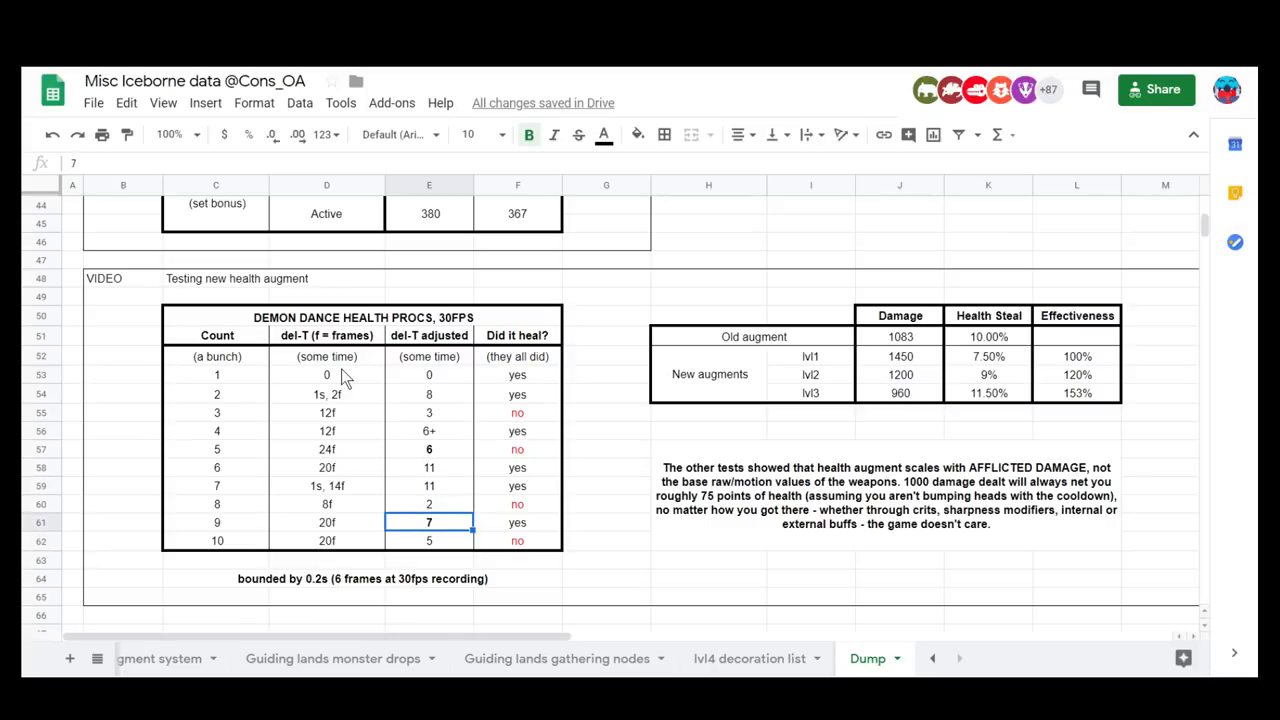
pyautogui.press('Up')
pyautogui.press('Up')
pyautogui.press('Up')
pyautogui.press('Up')
pyautogui.press('Up')
pyautogui.press('Up')
pyautogui.press('Up')
pyautogui.press('Up')
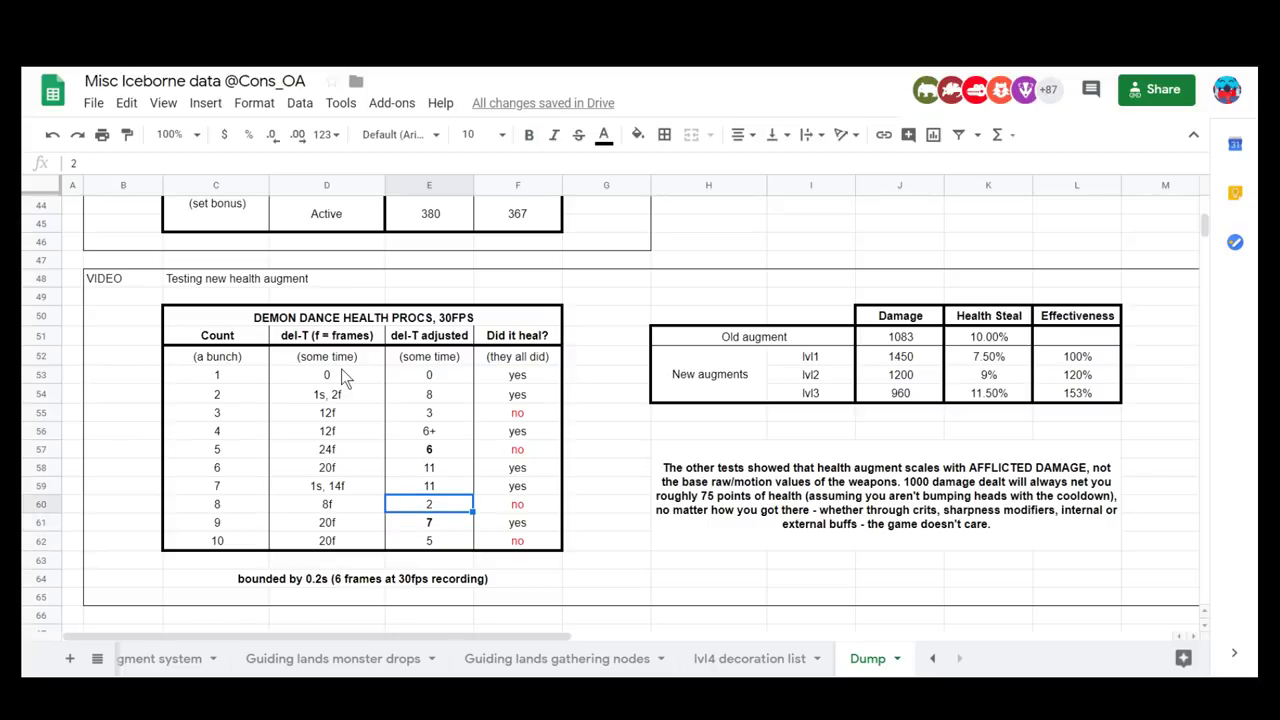
# Examine the adjusted del-T values for counts 7 to 10 at the end of the Demon Dance table
pyautogui.press('Down')
pyautogui.press('Down')
pyautogui.press('Down')
pyautogui.press('Down')
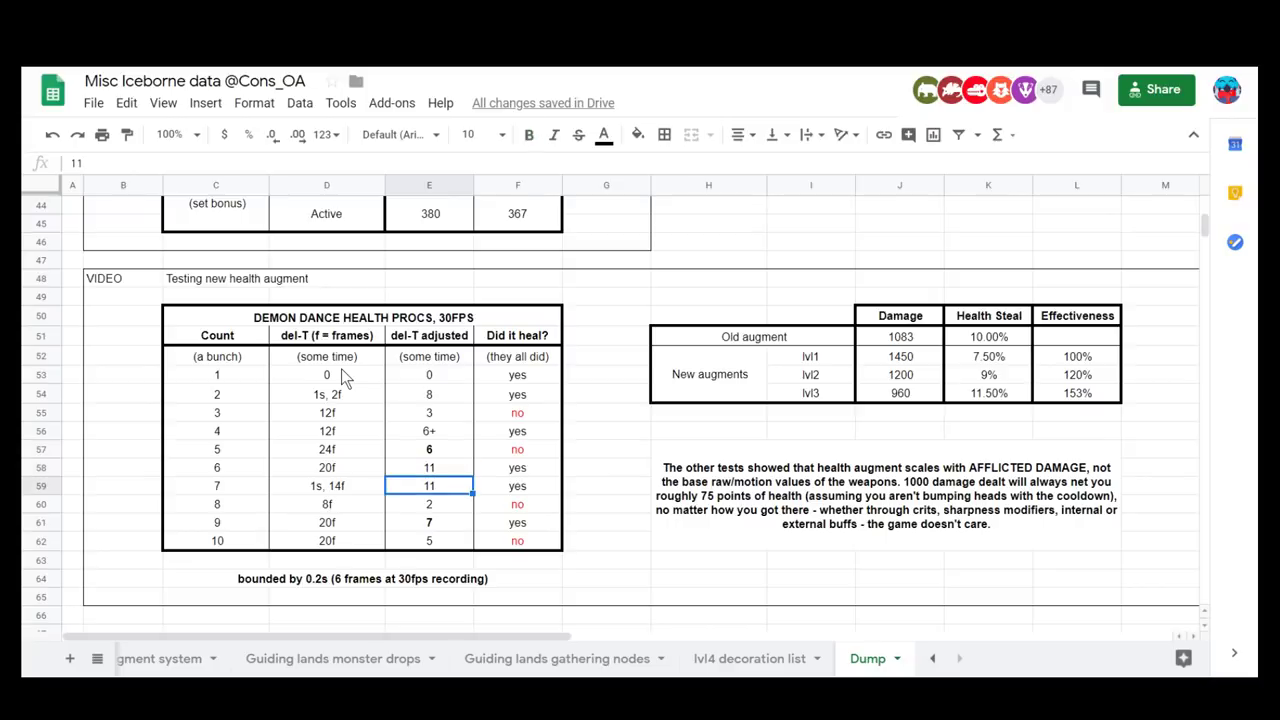
pyautogui.press('Down')
pyautogui.press('Down')
pyautogui.press('Down')
pyautogui.press('Down')
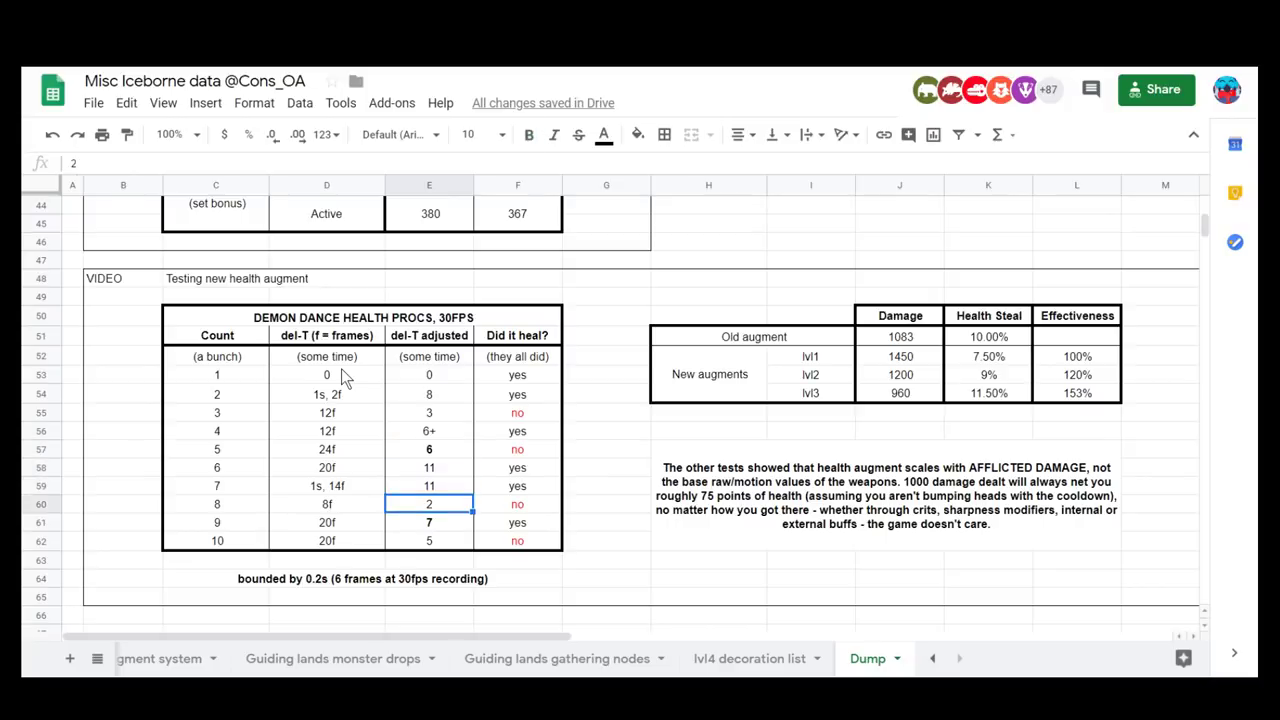
pyautogui.press('Down')
pyautogui.press('Down')
pyautogui.press('Down')
pyautogui.press('Left')
pyautogui.press('Right')
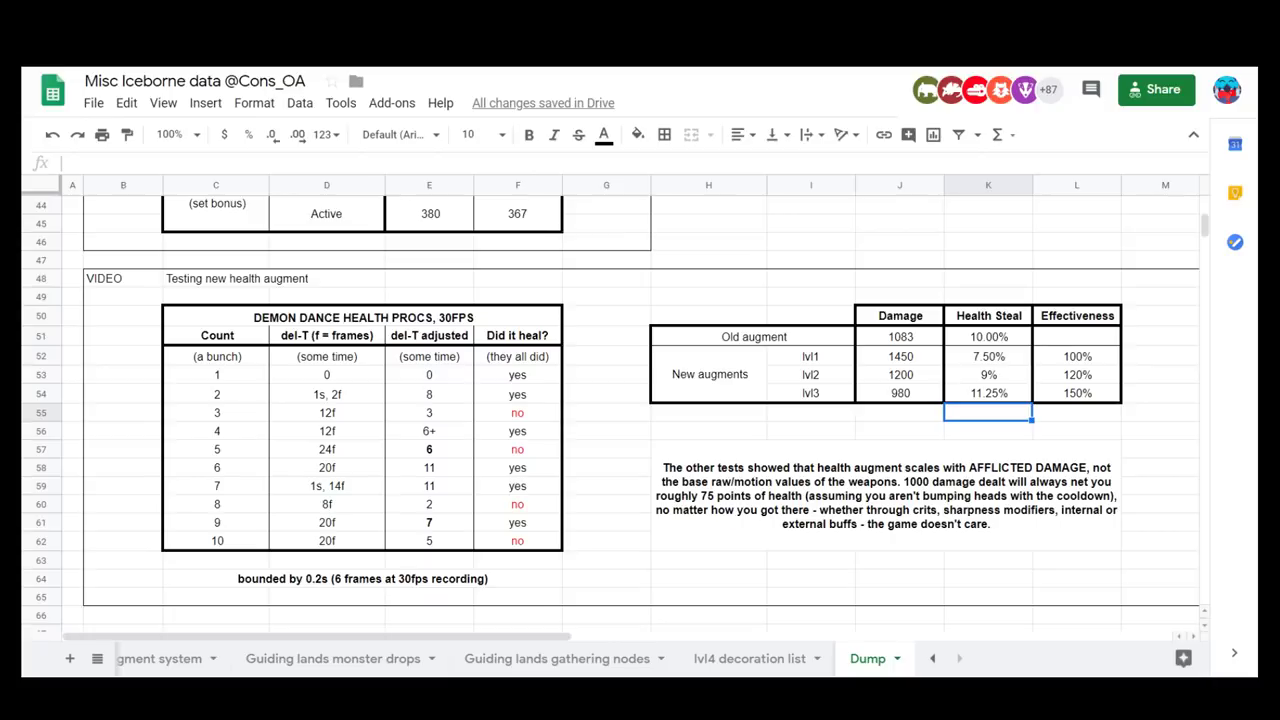
# Inspect the lvl3 new augment's damage value and the Old augment row in the augment comparison table
pyautogui.click(903, 398)
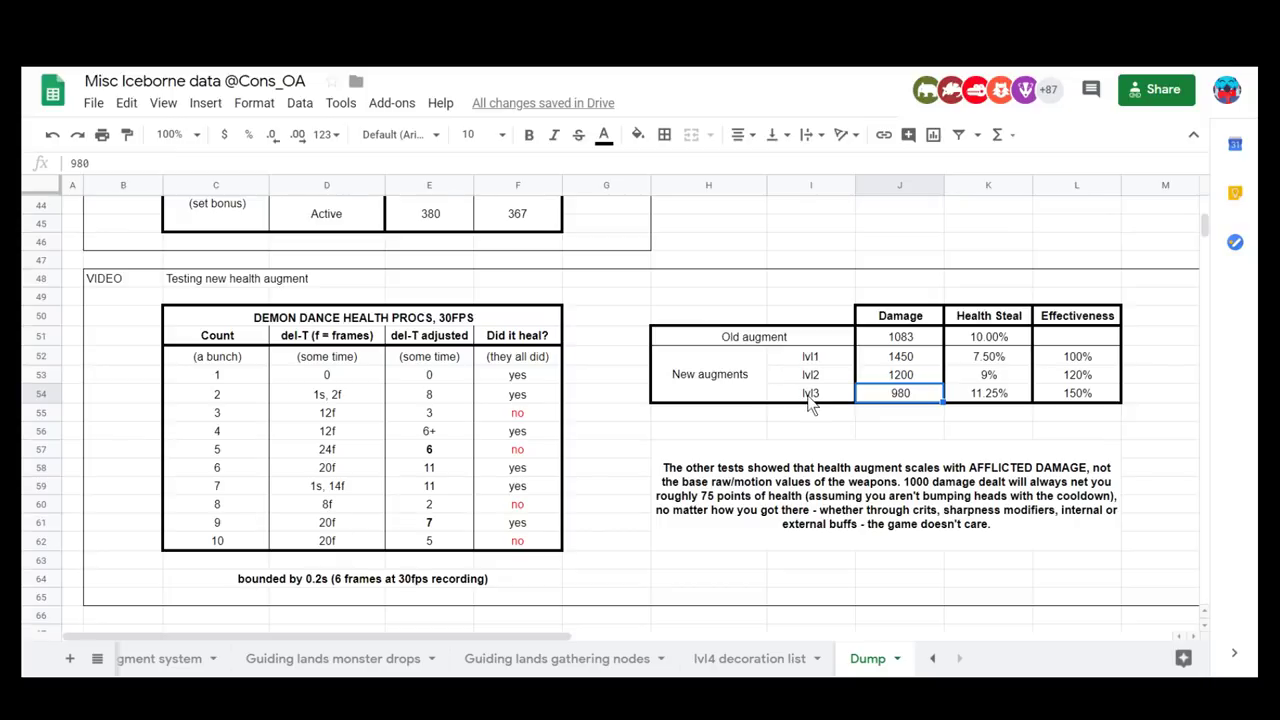
pyautogui.click(802, 338)
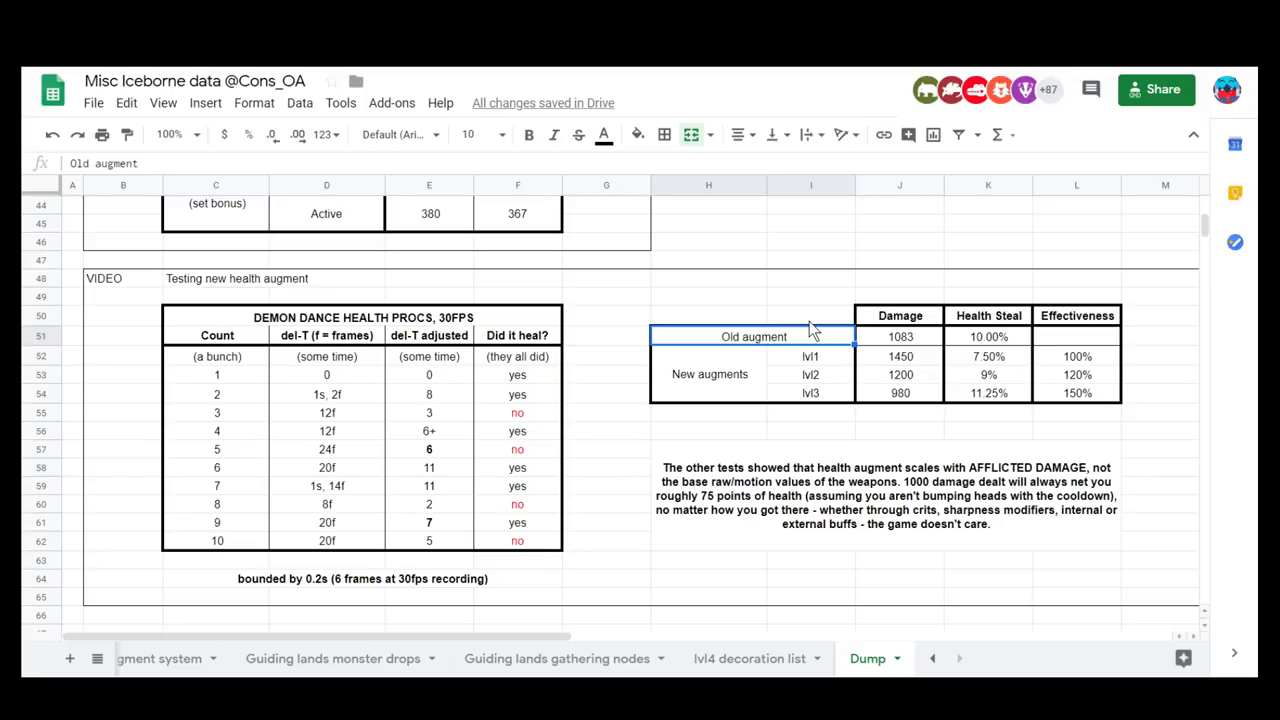
# Compare the Old augment's damage and health steal with the damage values of the lvl1, lvl2 and lvl3 new augments
pyautogui.click(901, 340)
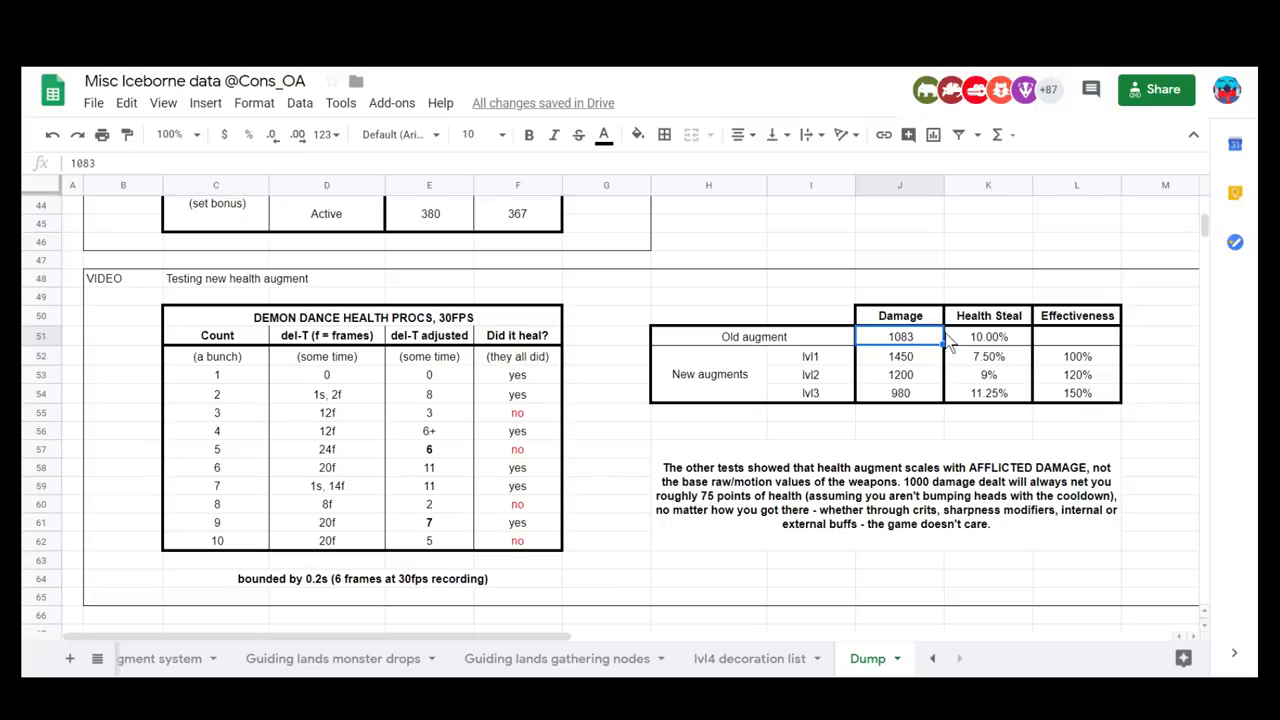
pyautogui.click(991, 344)
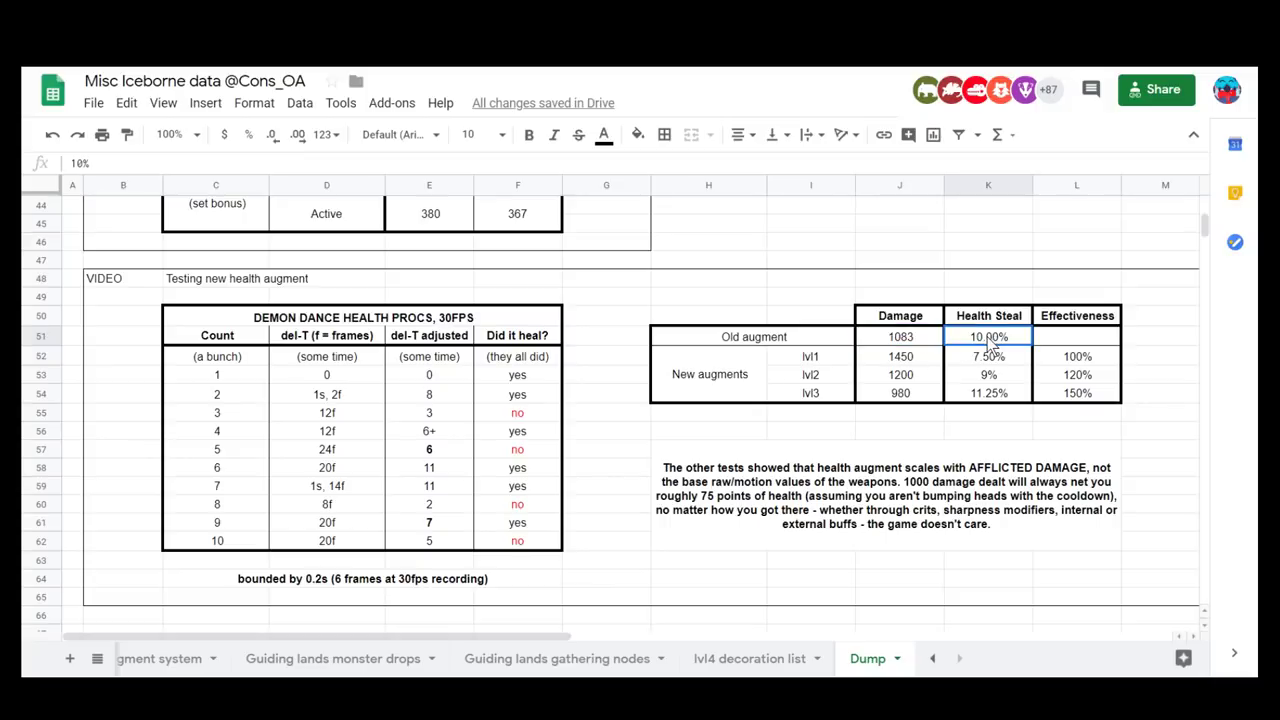
pyautogui.click(912, 362)
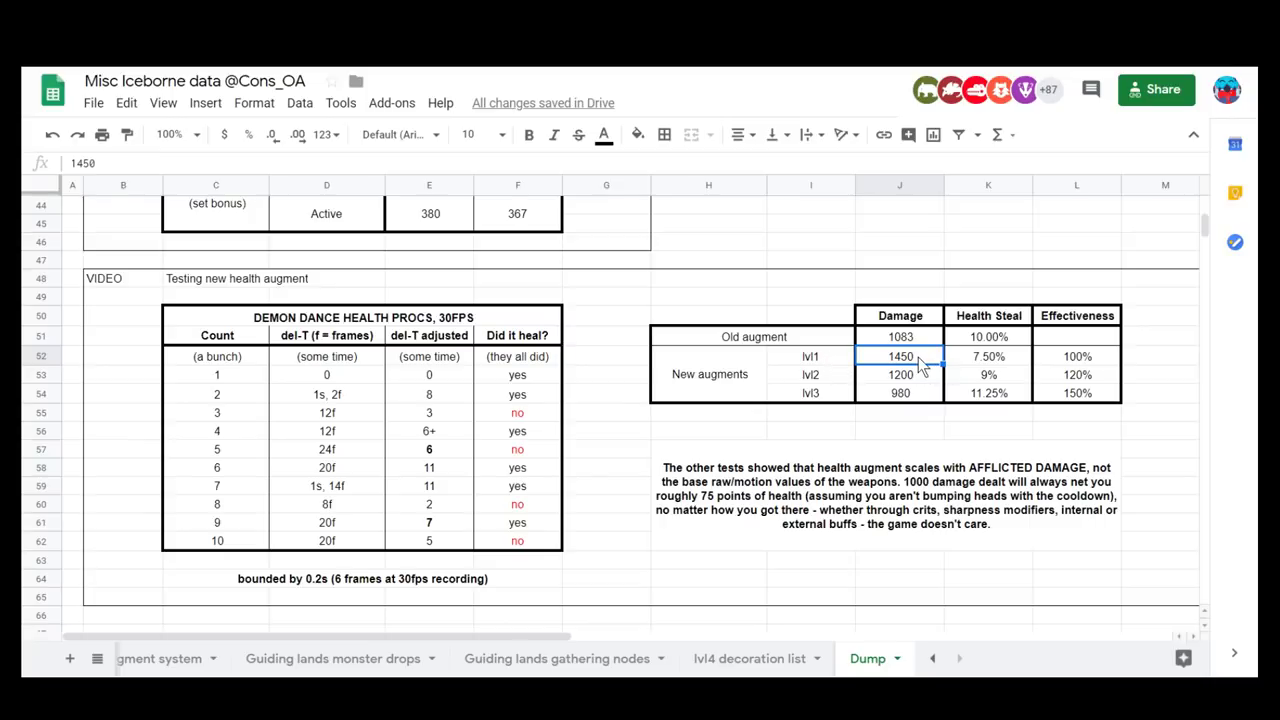
pyautogui.click(921, 377)
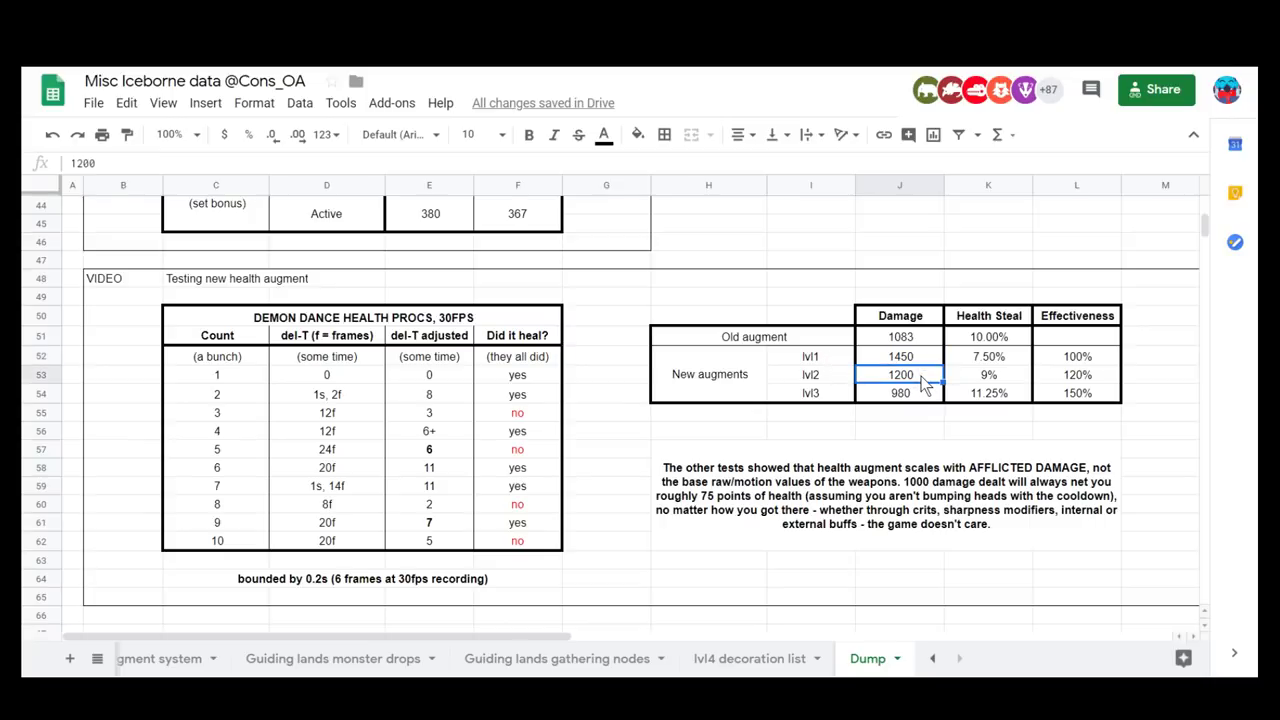
pyautogui.click(917, 394)
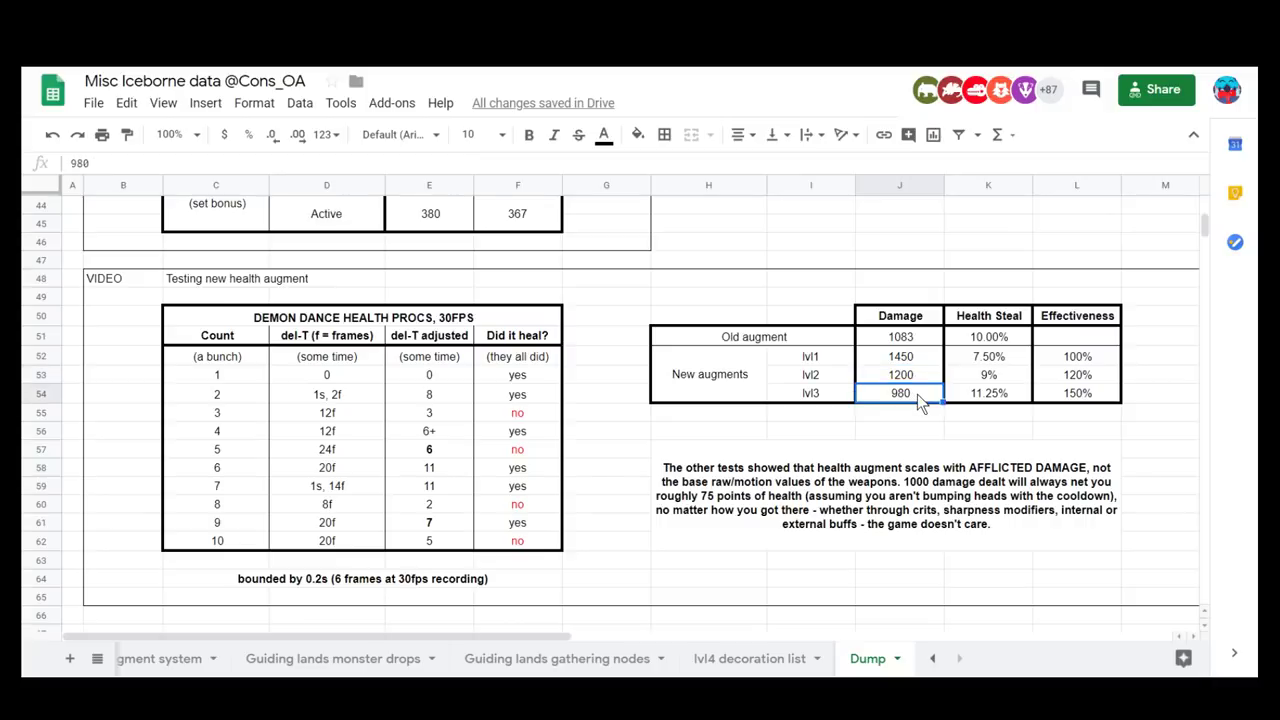
# Examine the Health Steal percentages of the new augments from lvl1 to lvl3
pyautogui.click(979, 362)
pyautogui.click(980, 378)
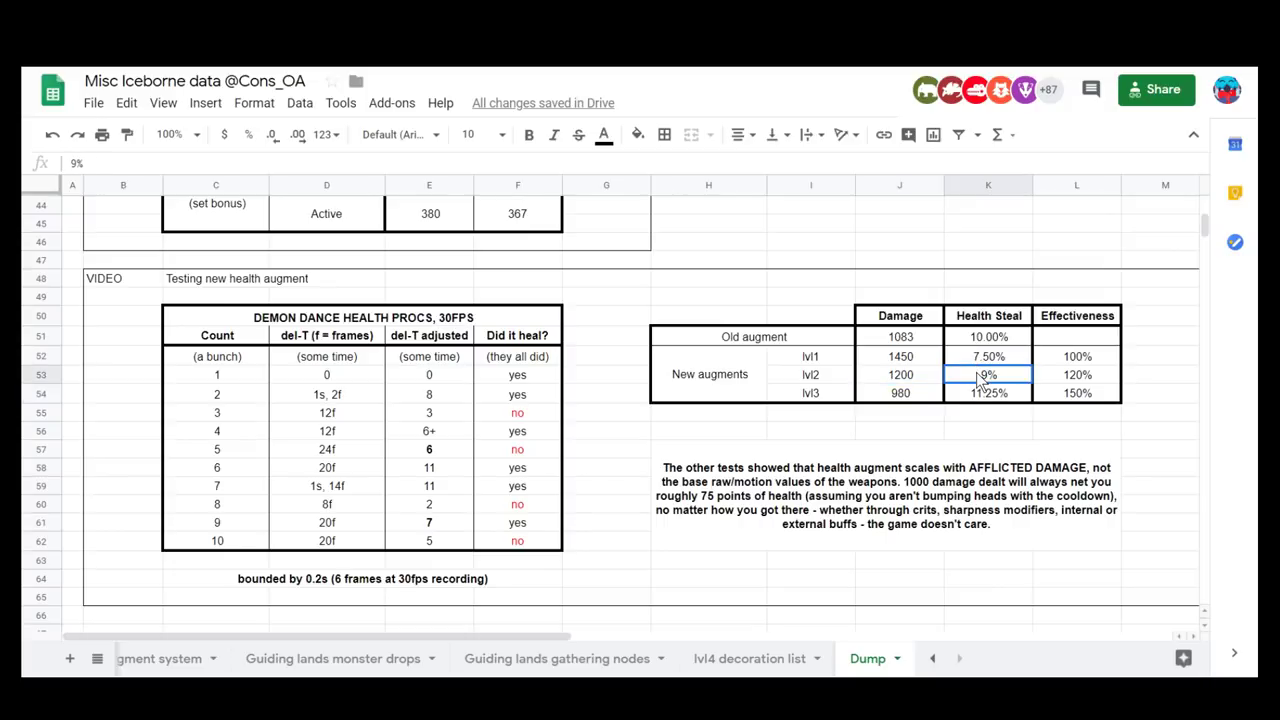
pyautogui.click(978, 396)
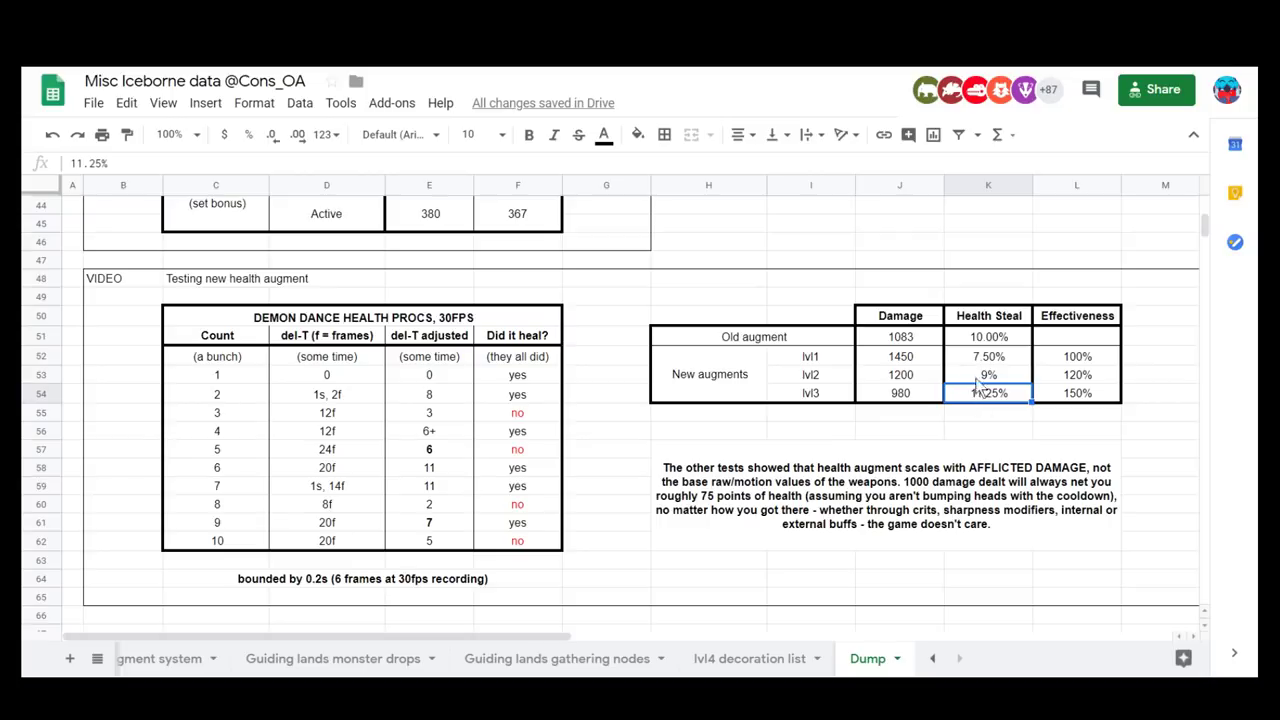
pyautogui.click(981, 364)
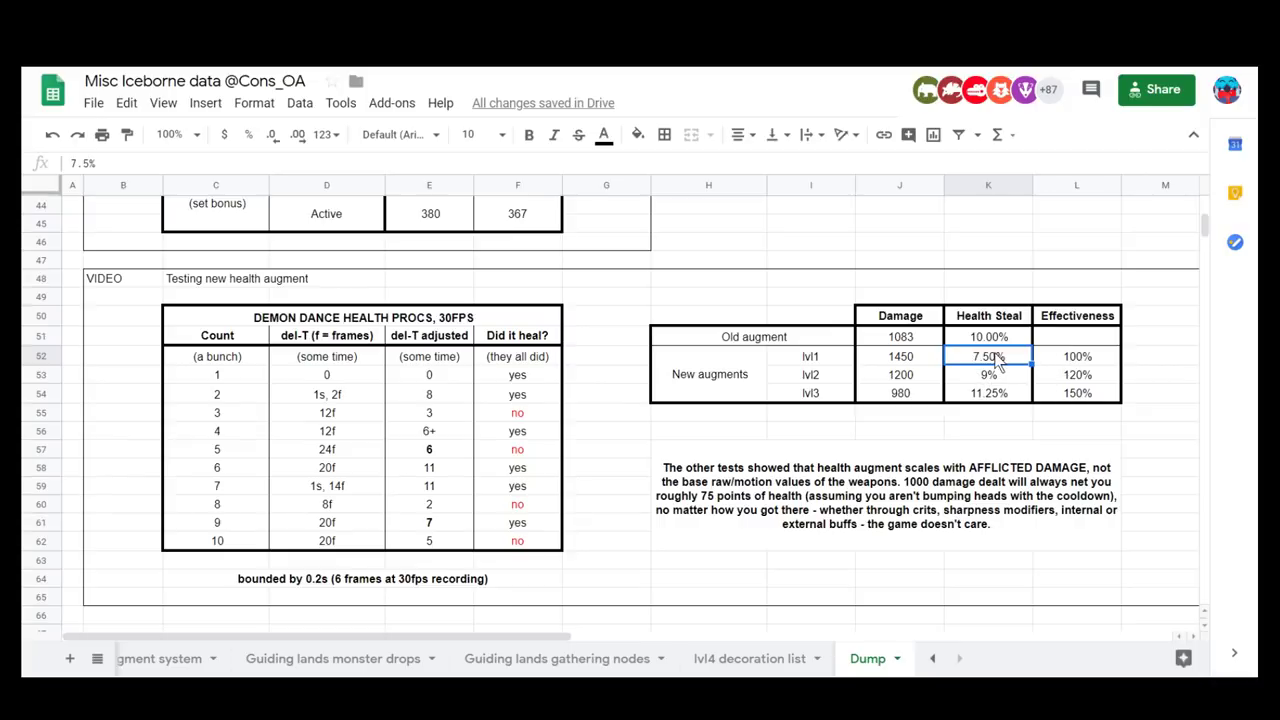
# Inspect the Effectiveness values and formulas for the three new augment levels, comparing lvl2 and lvl3 against lvl1
pyautogui.click(1052, 364)
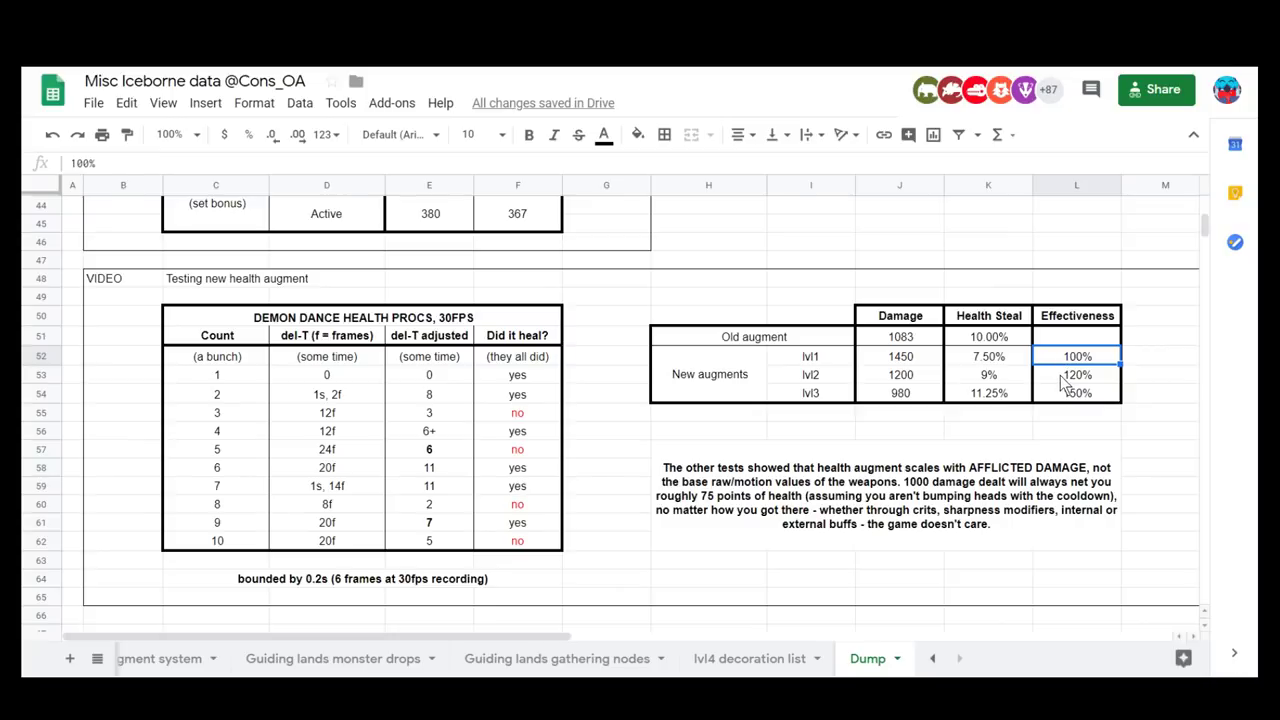
pyautogui.click(1060, 377)
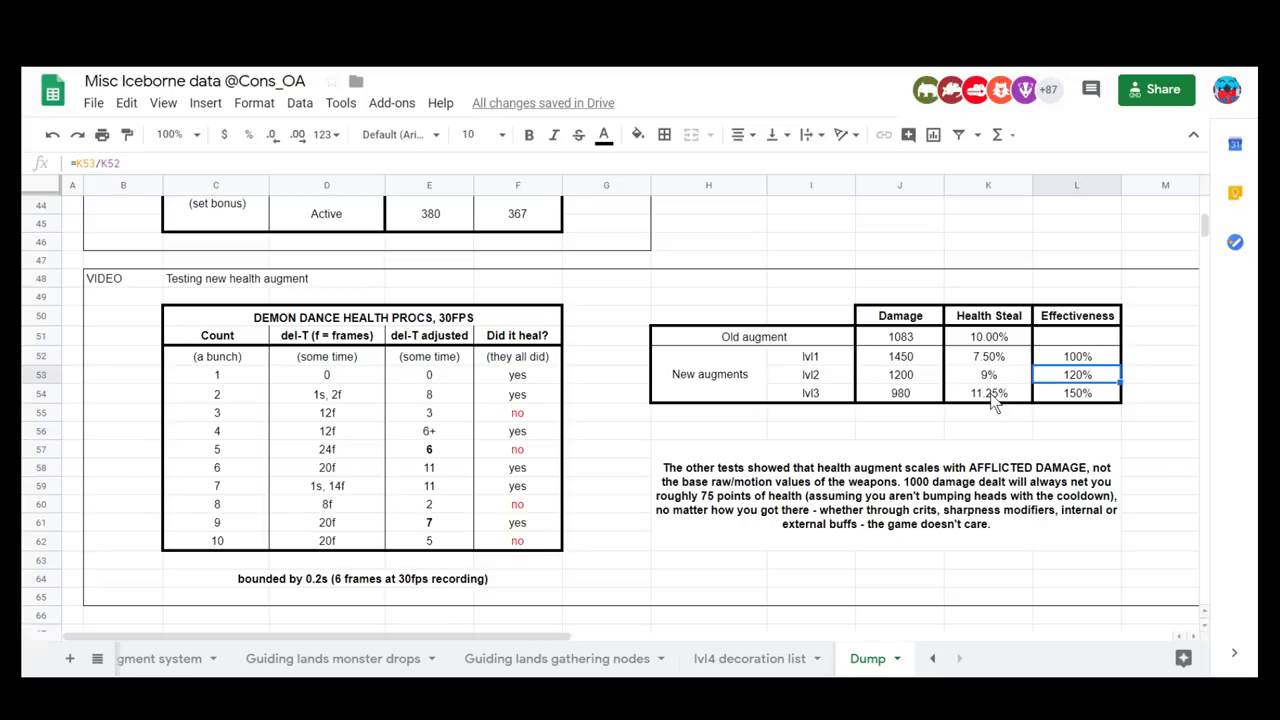
pyautogui.click(1068, 398)
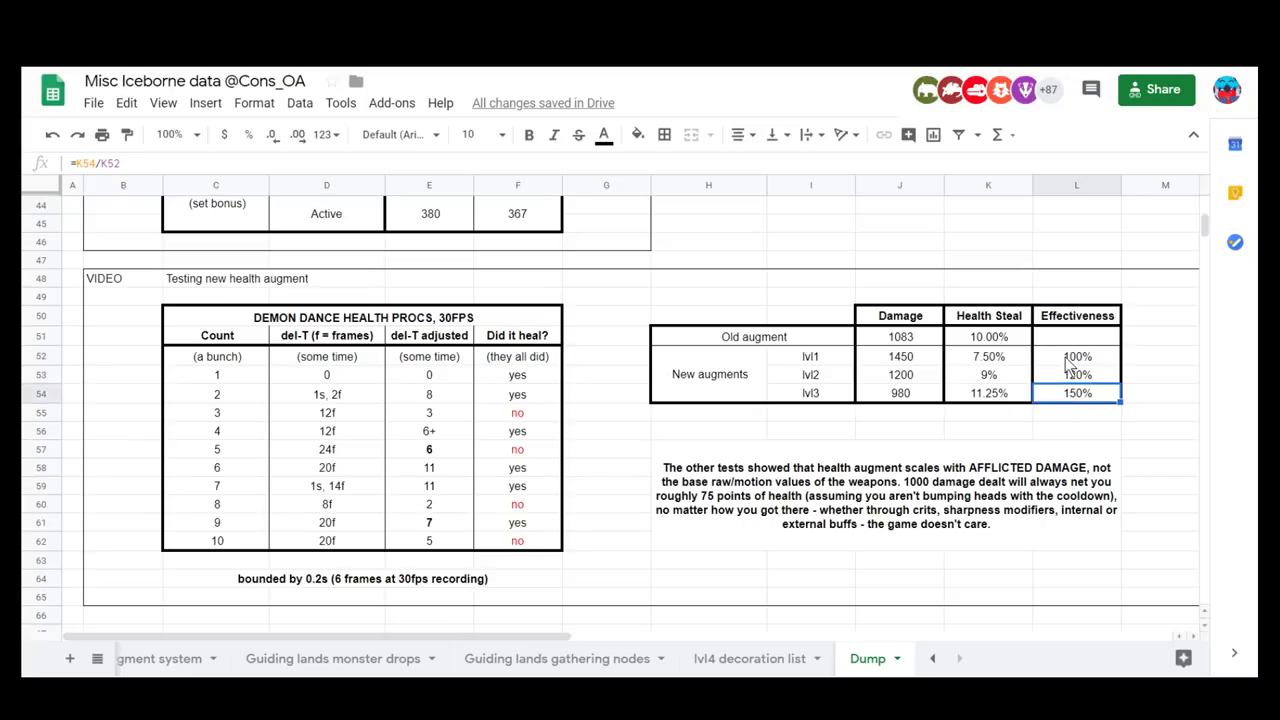
pyautogui.click(1070, 360)
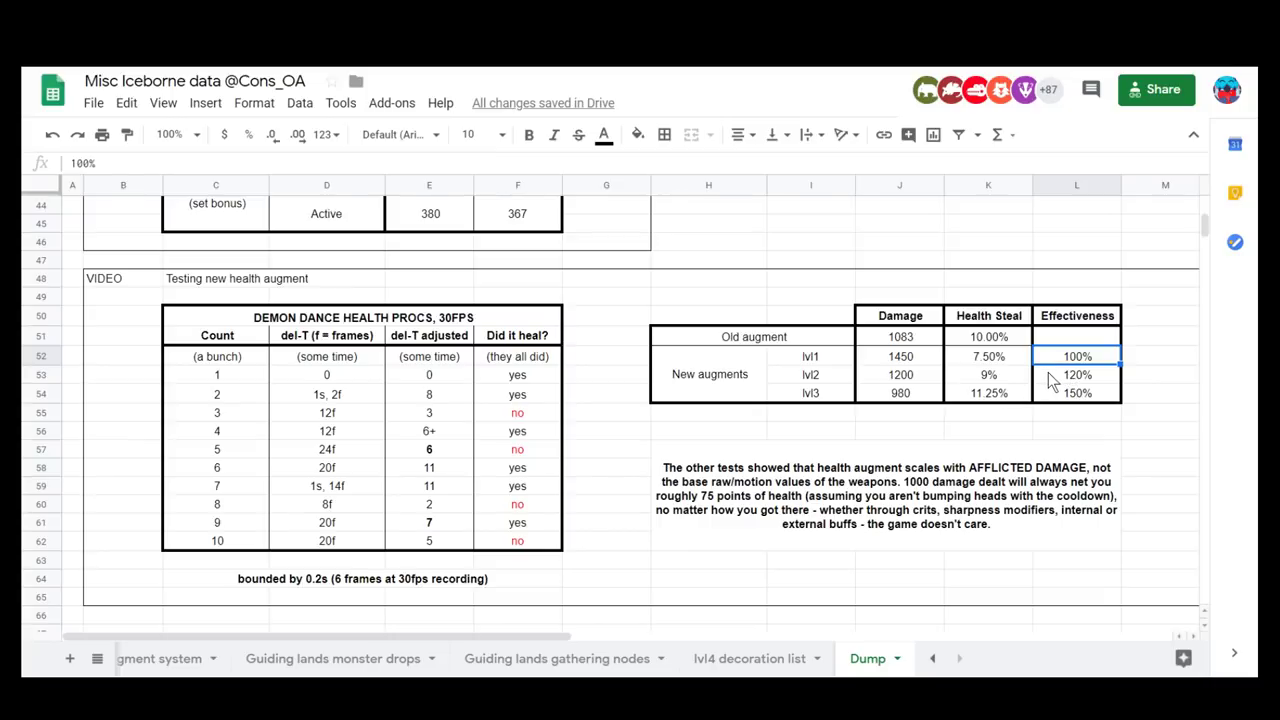
pyautogui.click(1048, 375)
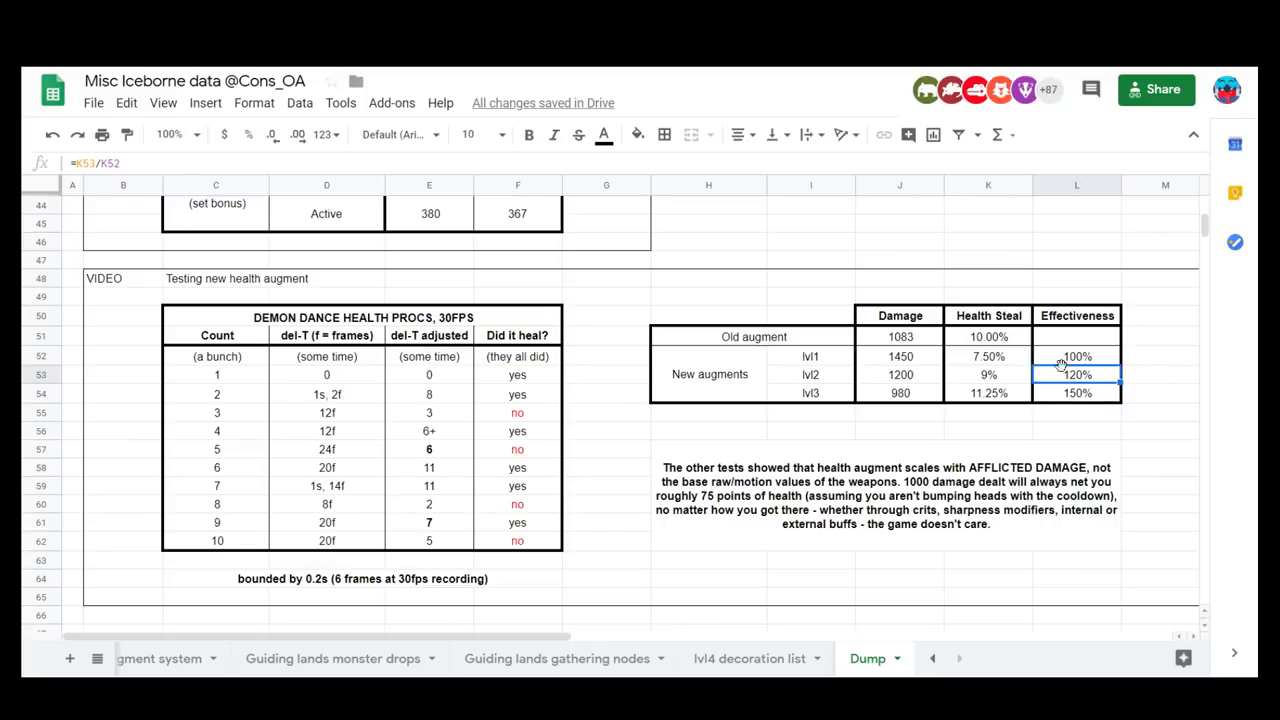
pyautogui.click(1078, 360)
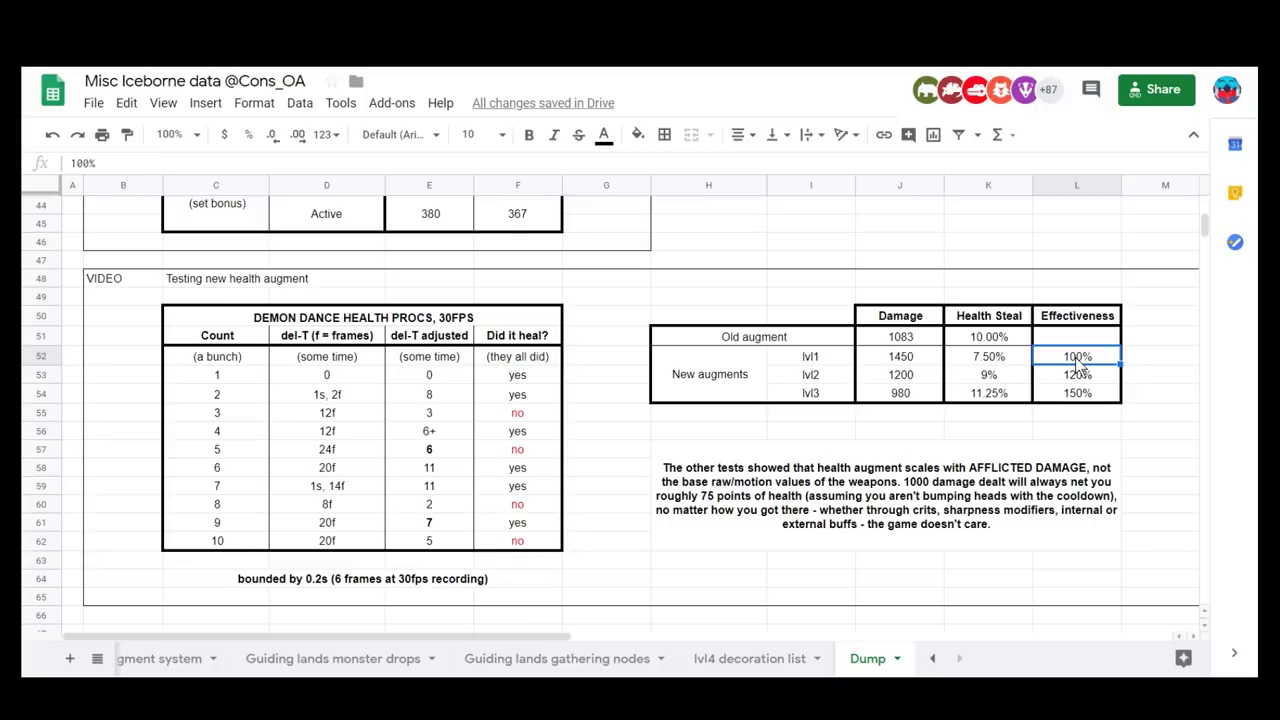
# Check the note on the cooldown bound below the Demon Dance health procs table
pyautogui.click(765, 298)
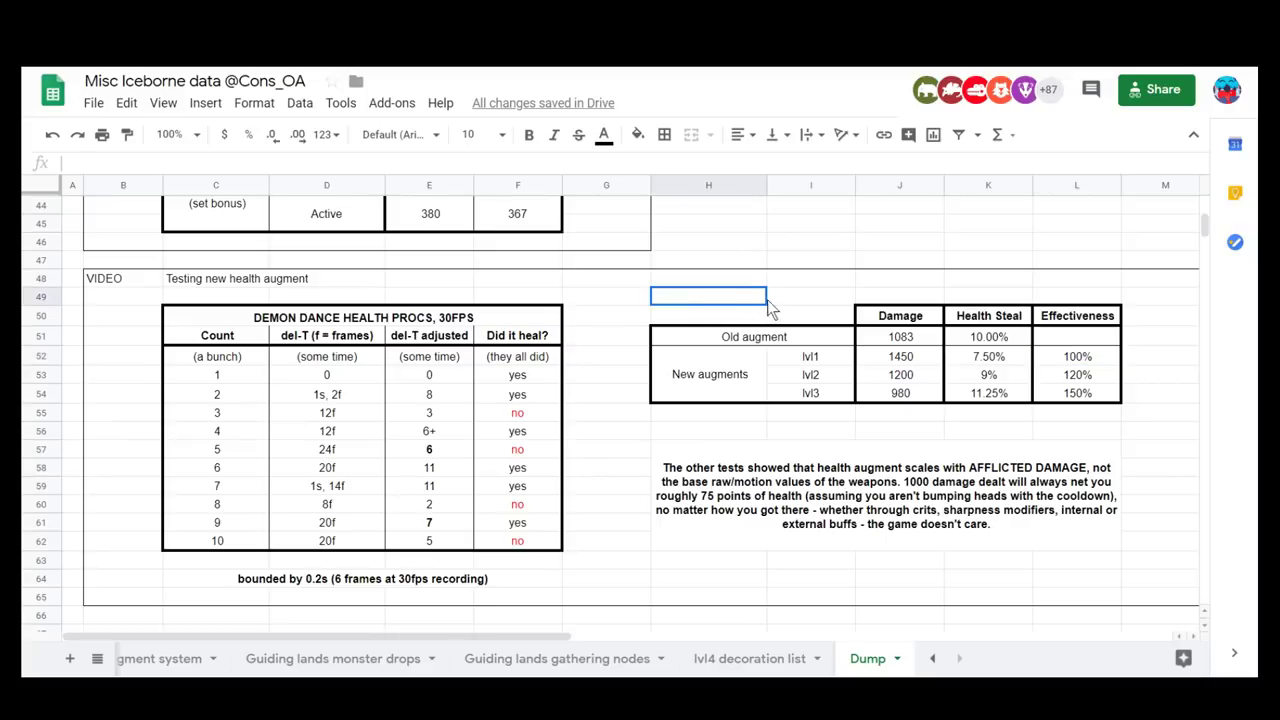
pyautogui.moveTo(768, 306); pyautogui.dragTo(783, 308)
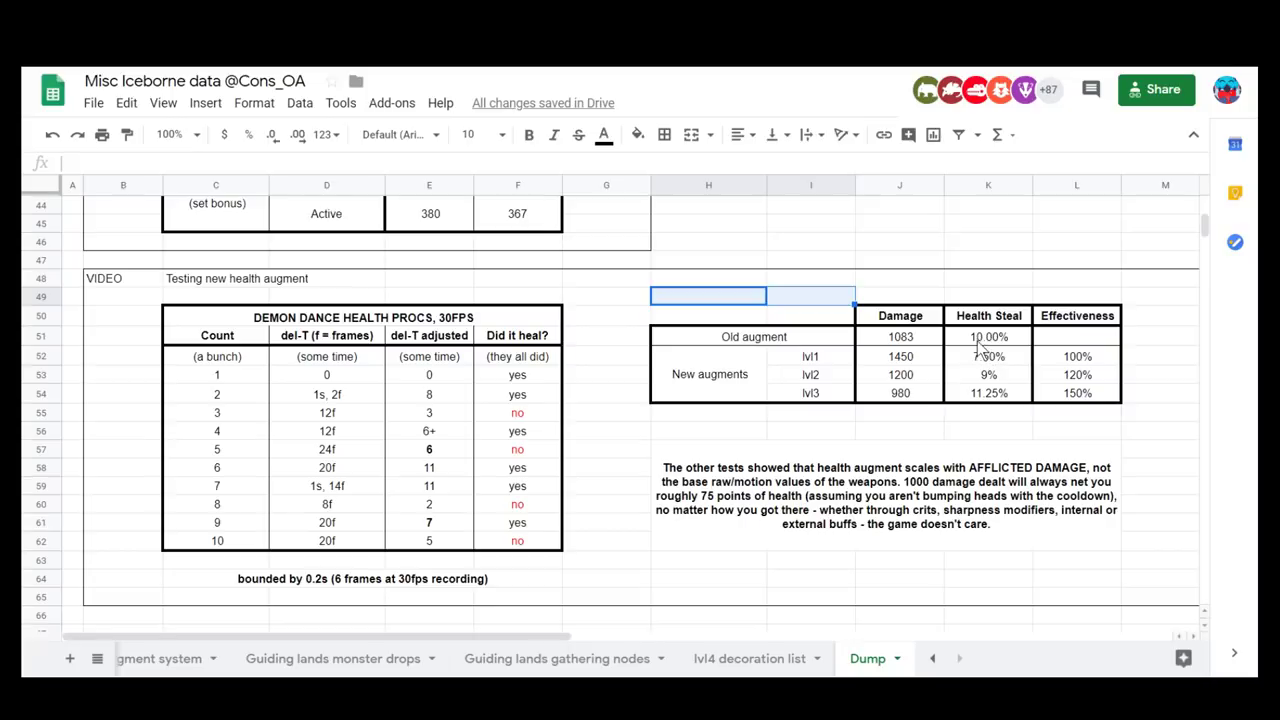
pyautogui.click(530, 579)
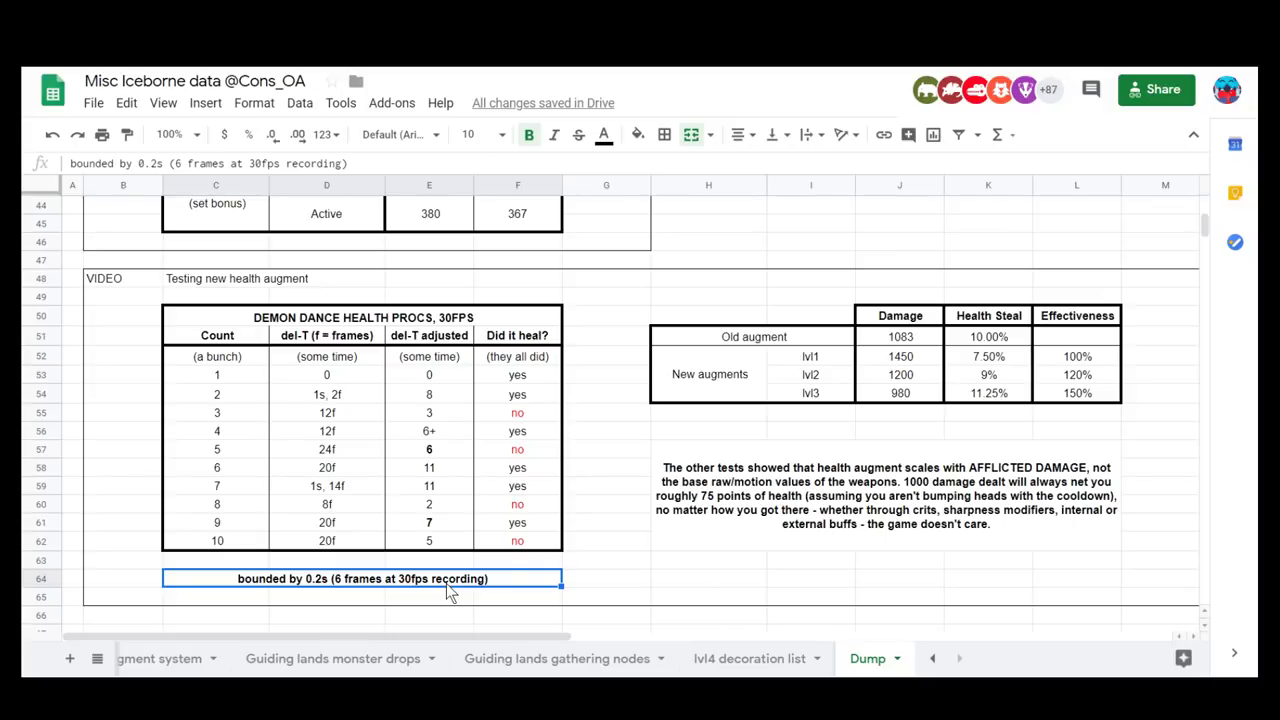
# Review the lvl1 new augment's health steal and the note on how the health augment scales with afflicted damage
pyautogui.click(970, 356)
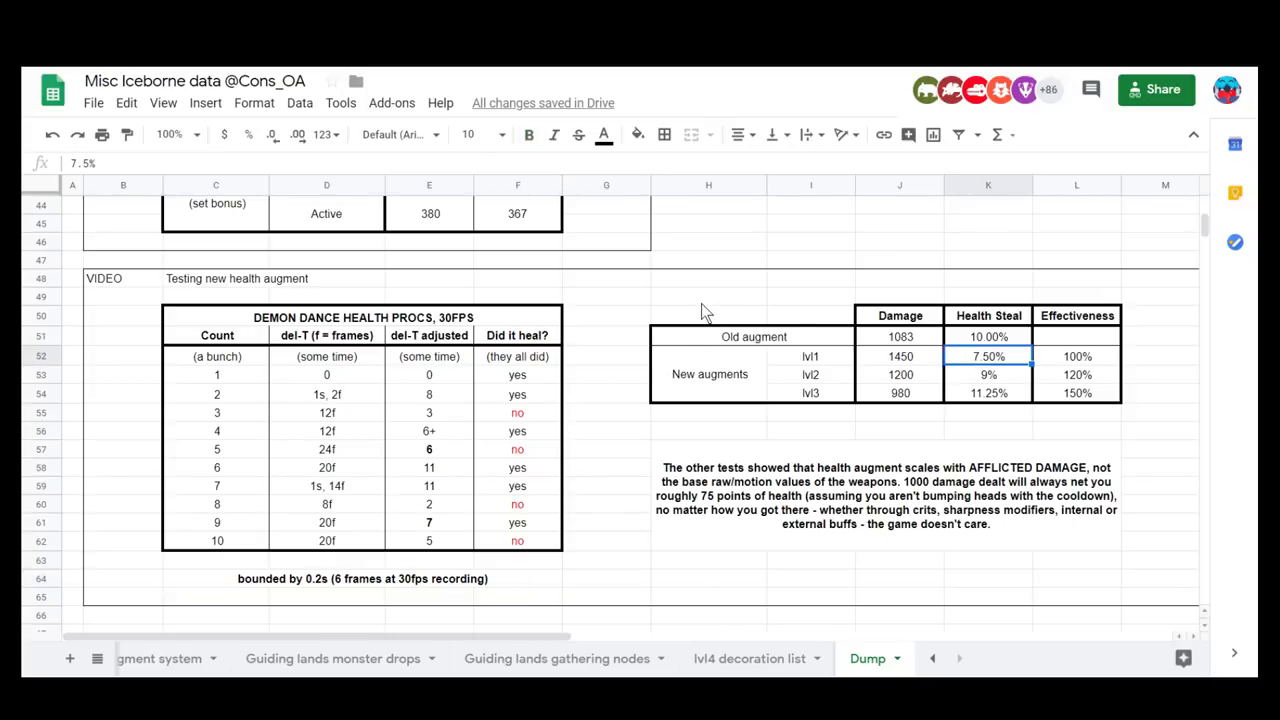
pyautogui.click(808, 358)
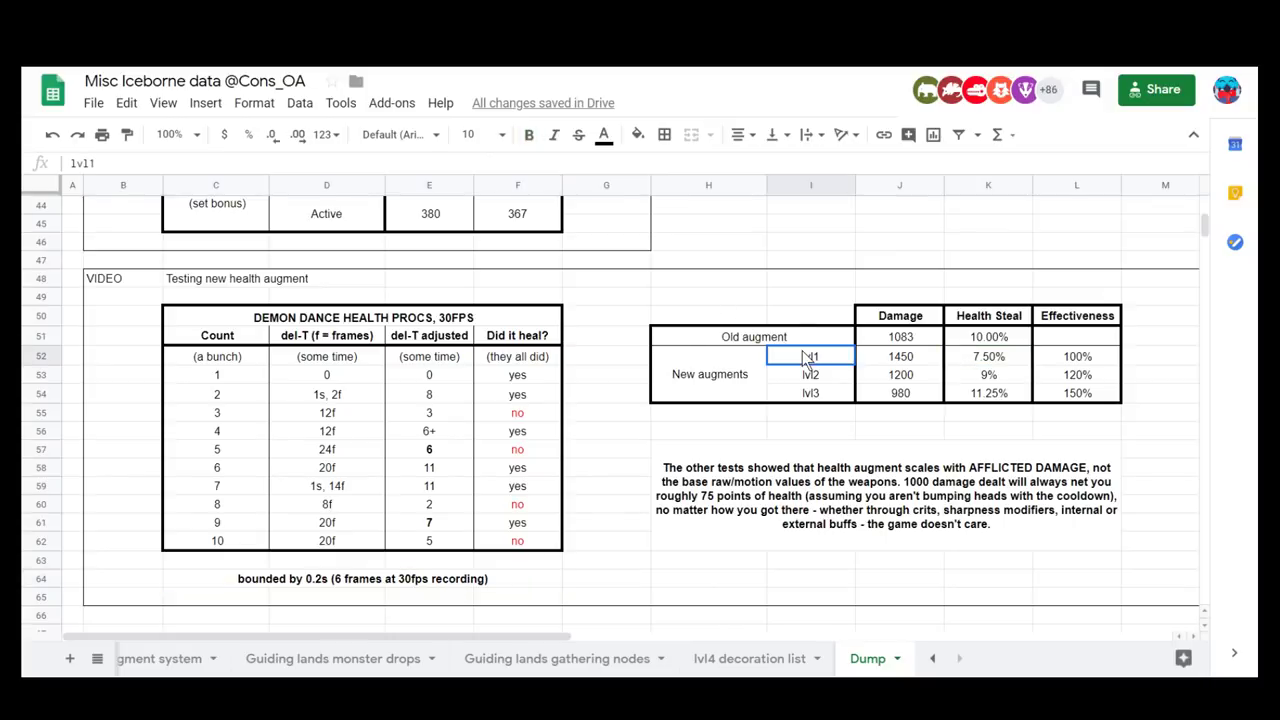
pyautogui.click(970, 362)
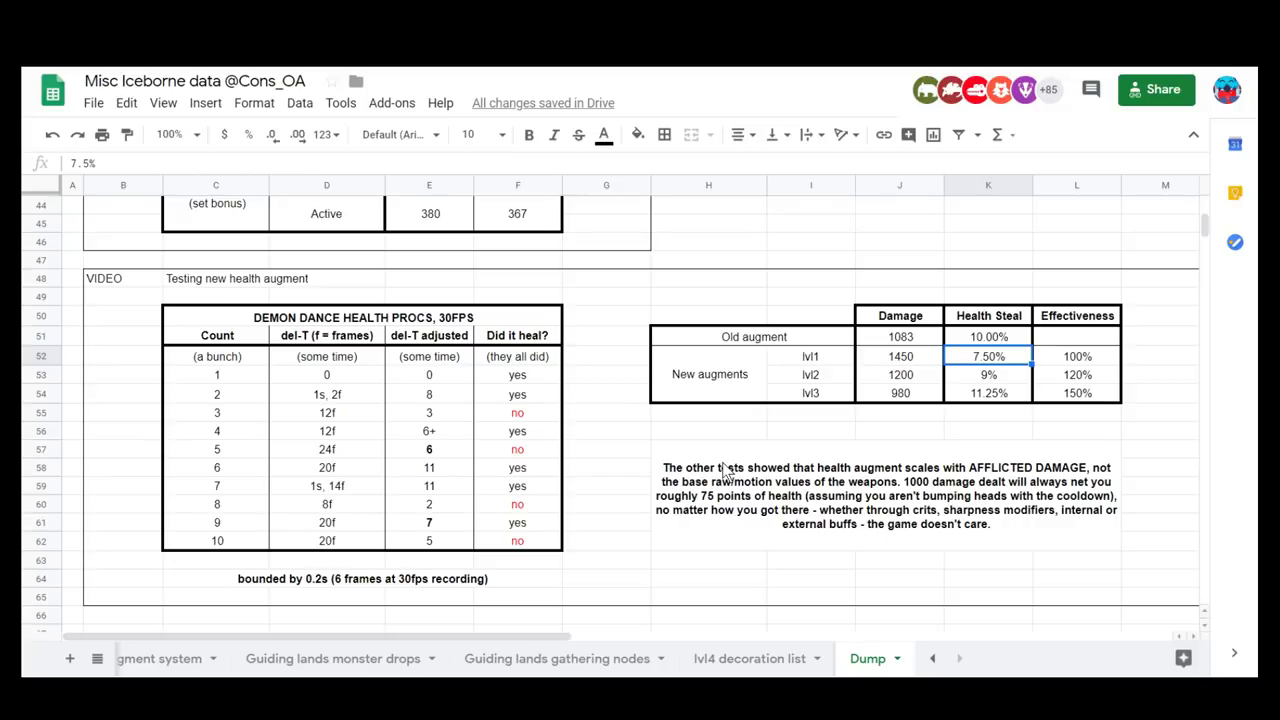
pyautogui.click(725, 470)
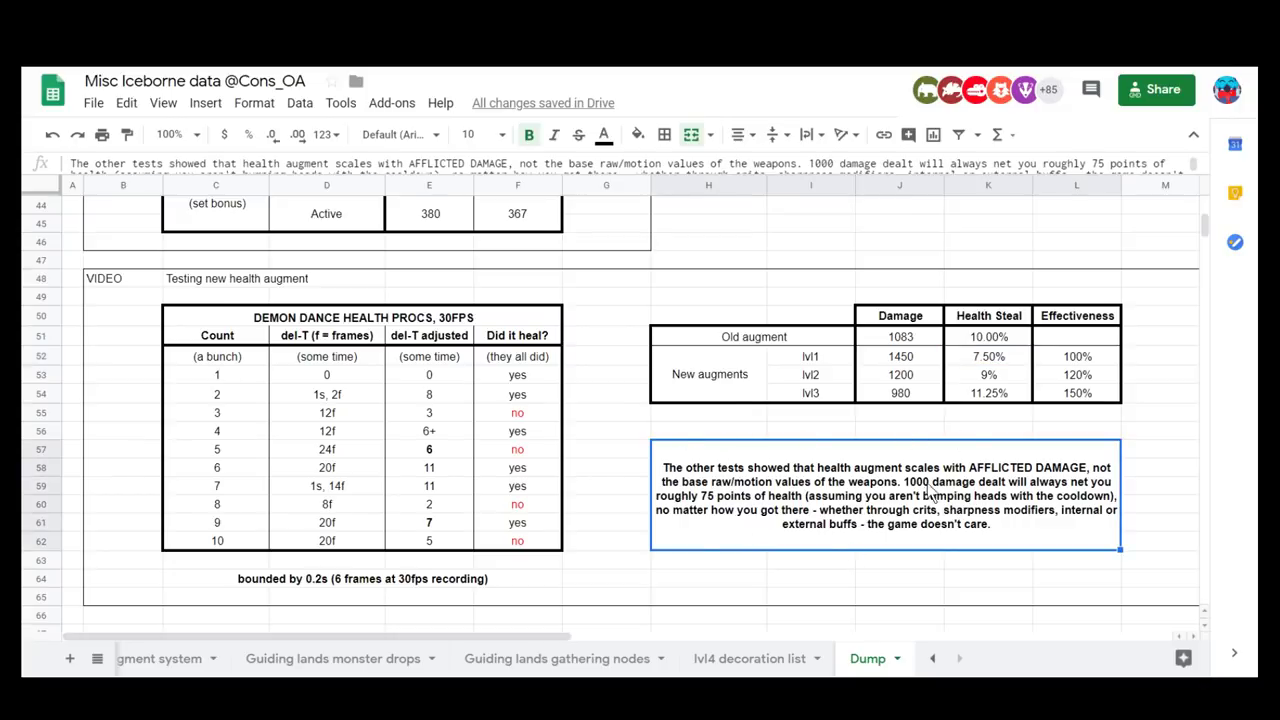